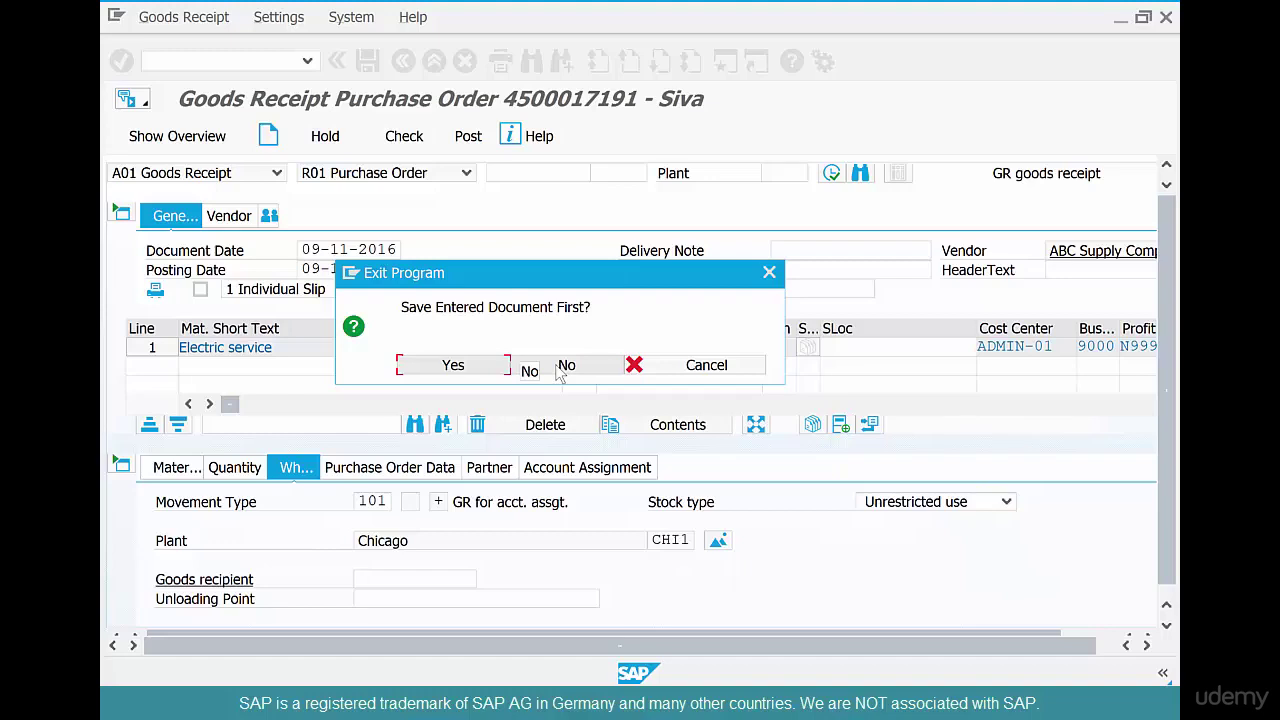
Discard the unsaved goods receipt and launch AC03 Service Master from Logistics > Materials Management.
click(562, 368)
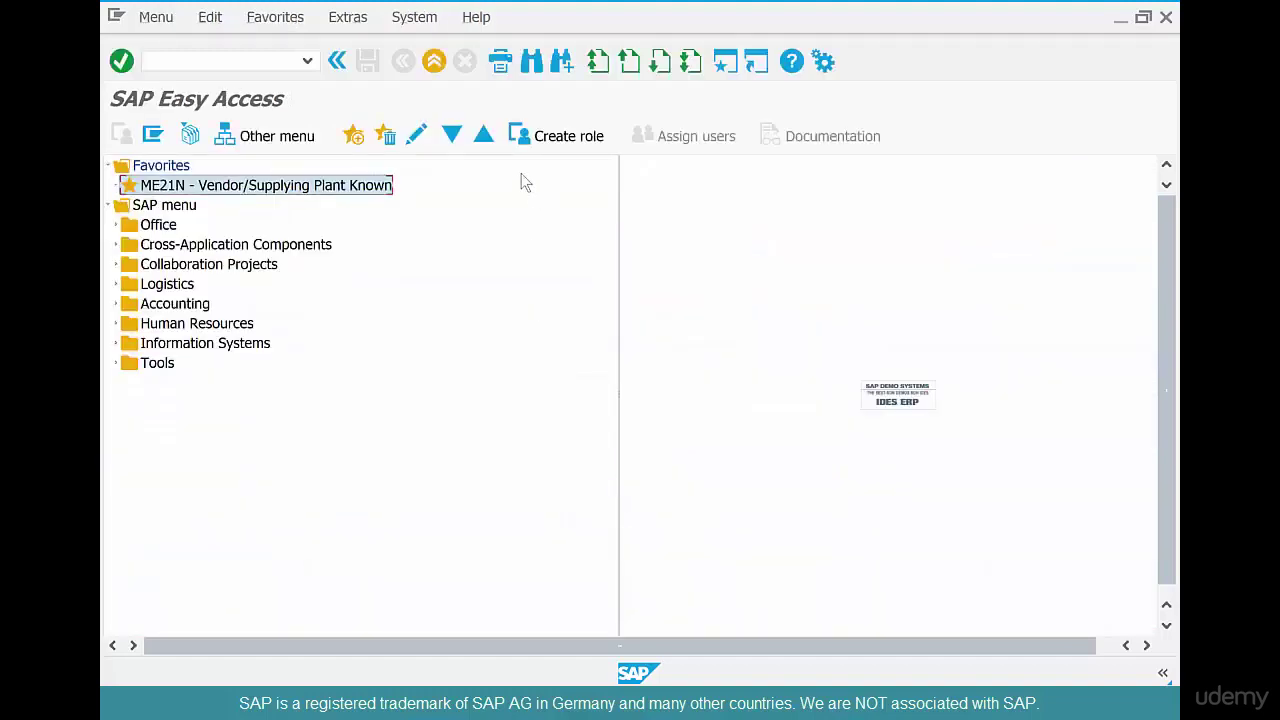
click(116, 284)
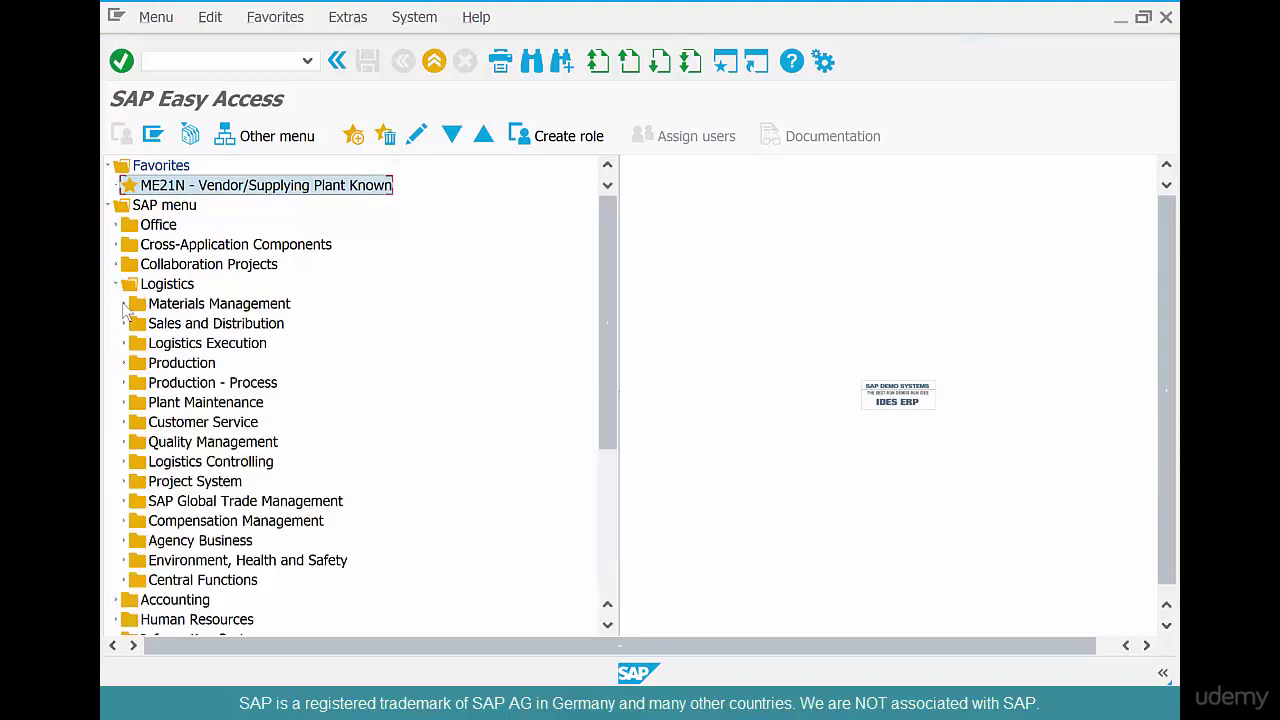
click(123, 303)
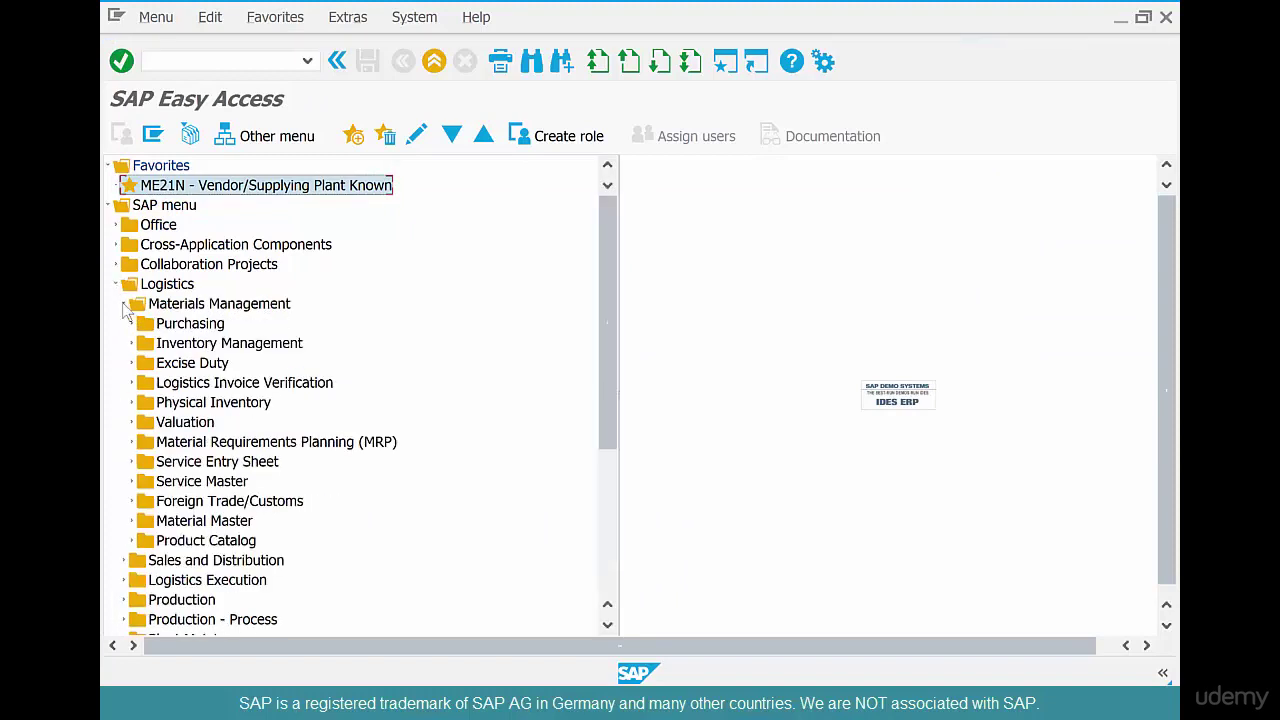
click(133, 482)
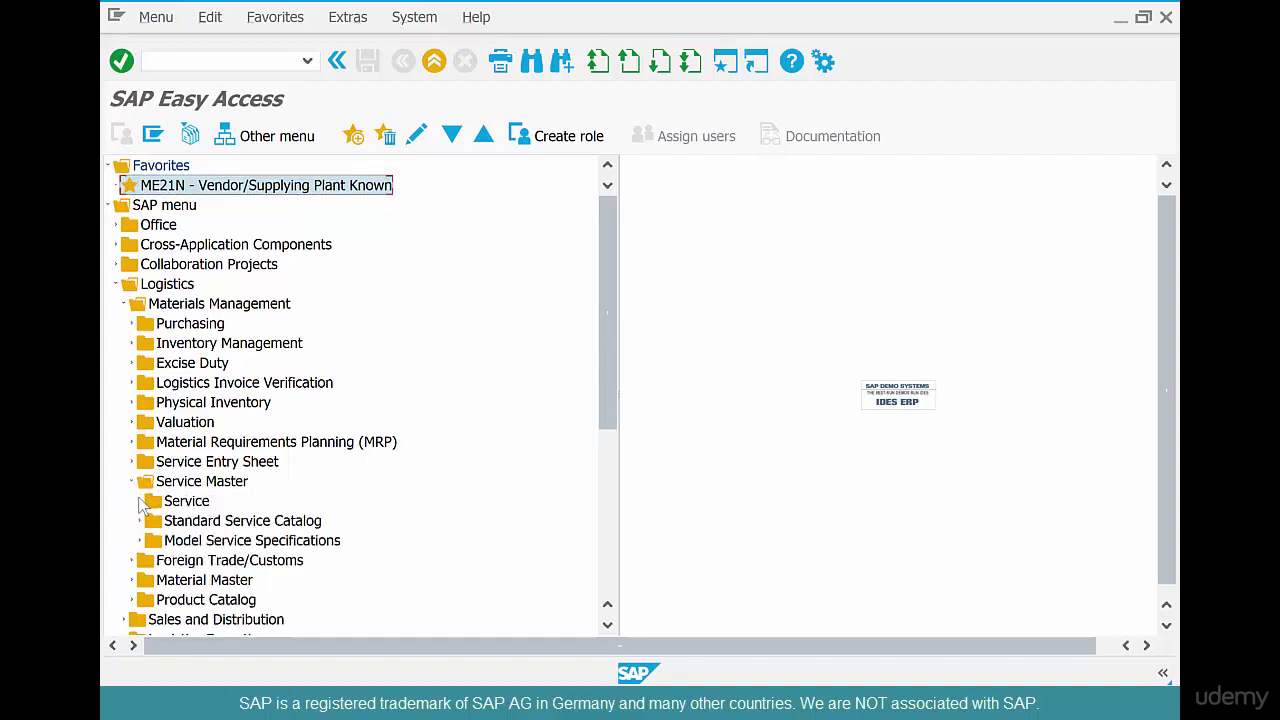
double_click(158, 503)
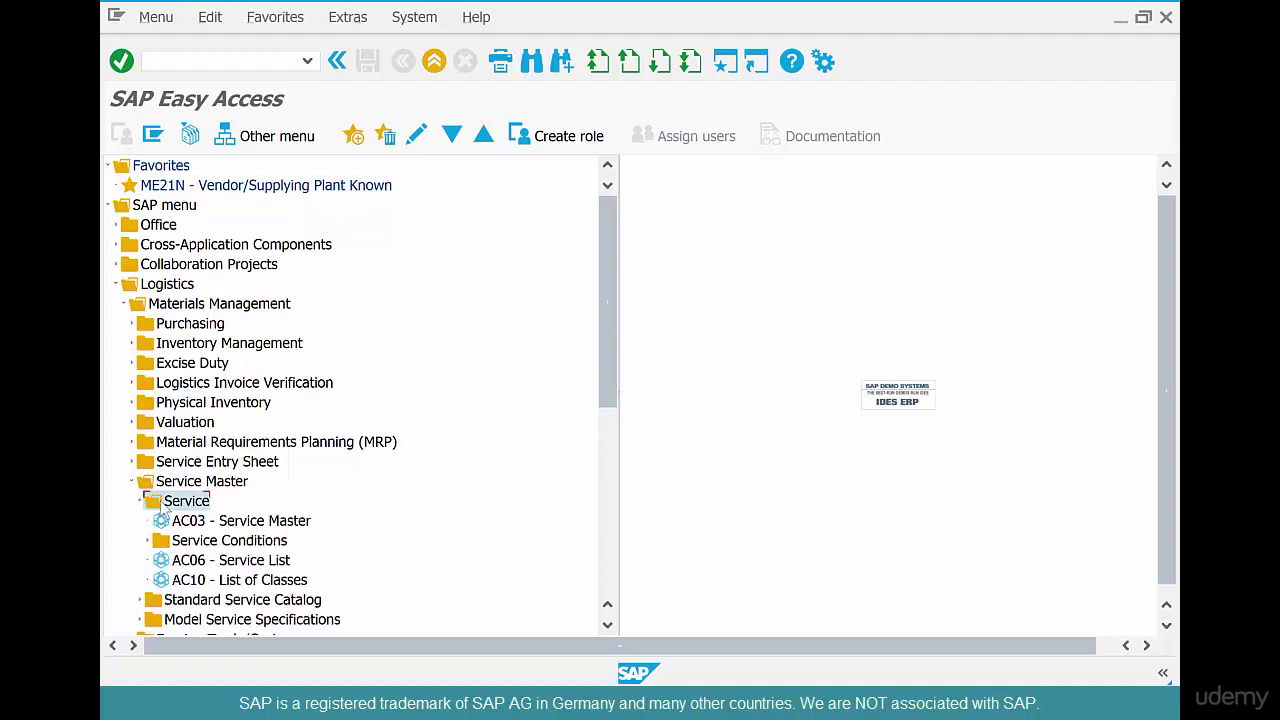
click(300, 529)
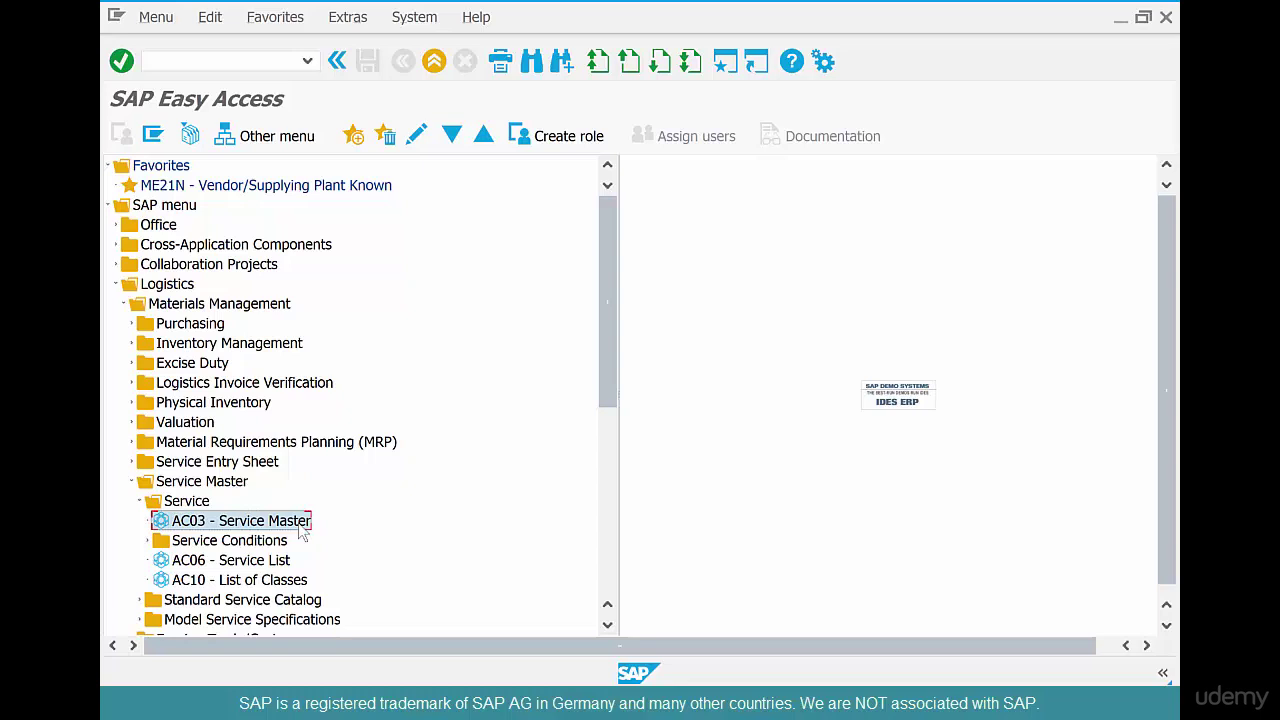
double_click(302, 530)
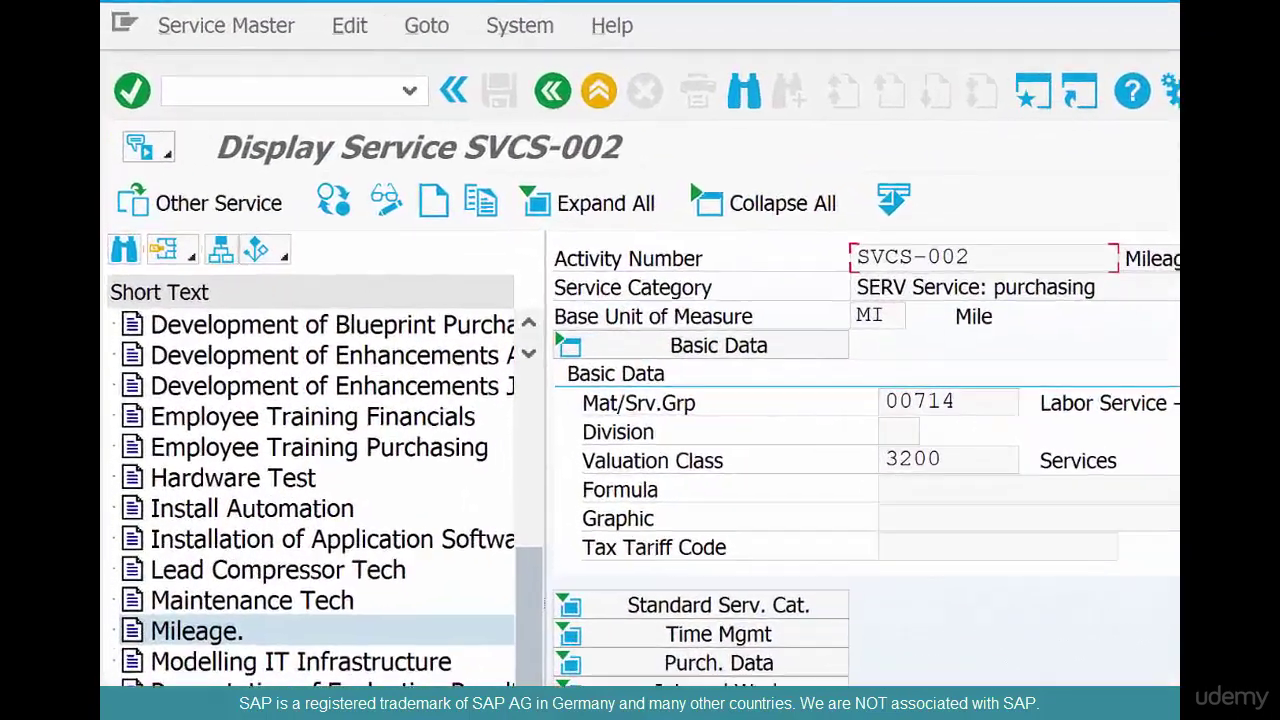
Bring up the Display Service screen showing service SVCS-002 Mileage.
click(260, 217)
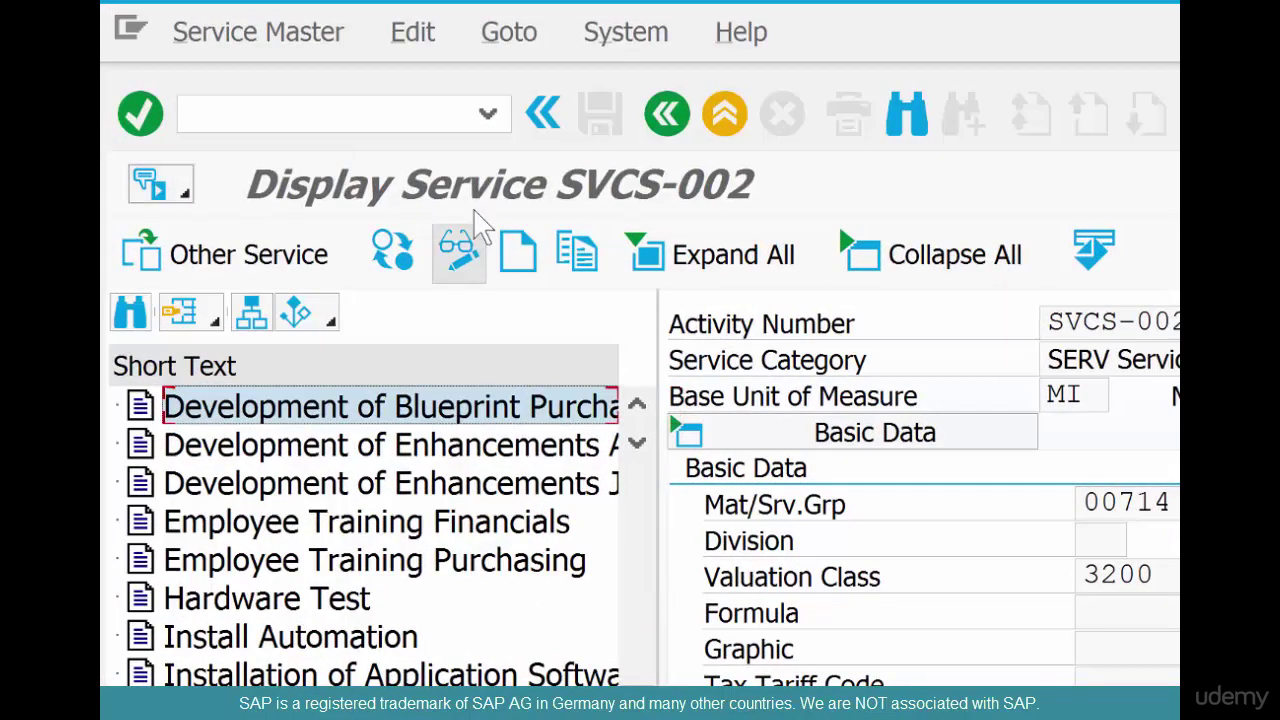
Create a new service master with activity number ELECSERV-01.
click(521, 258)
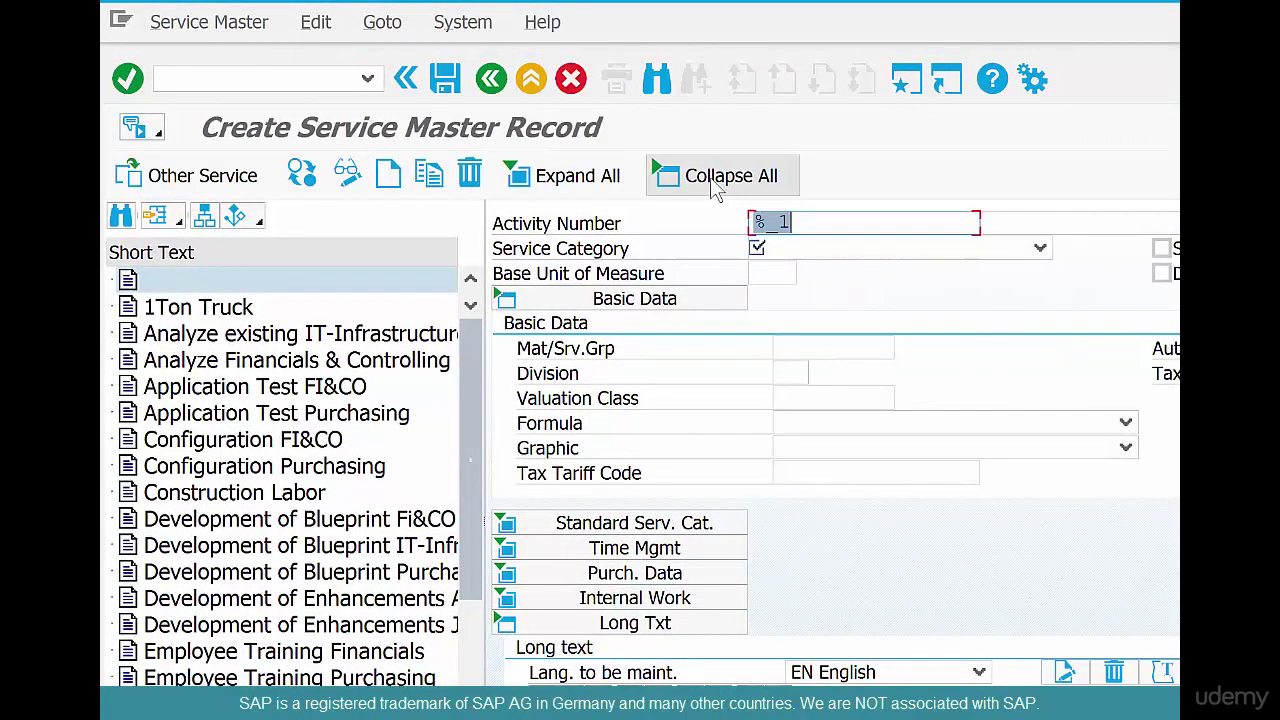
text(ELEC)
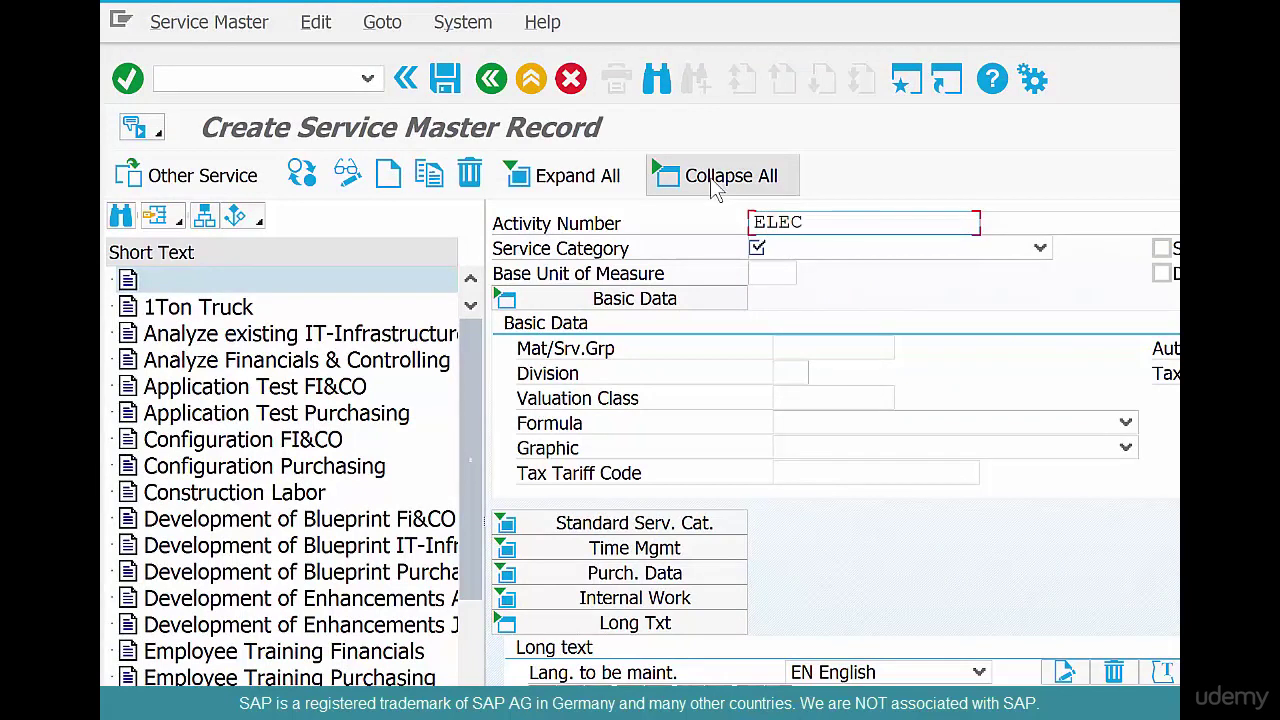
text(serc)
key(BackSpace)
text(v-01)
key(Return)
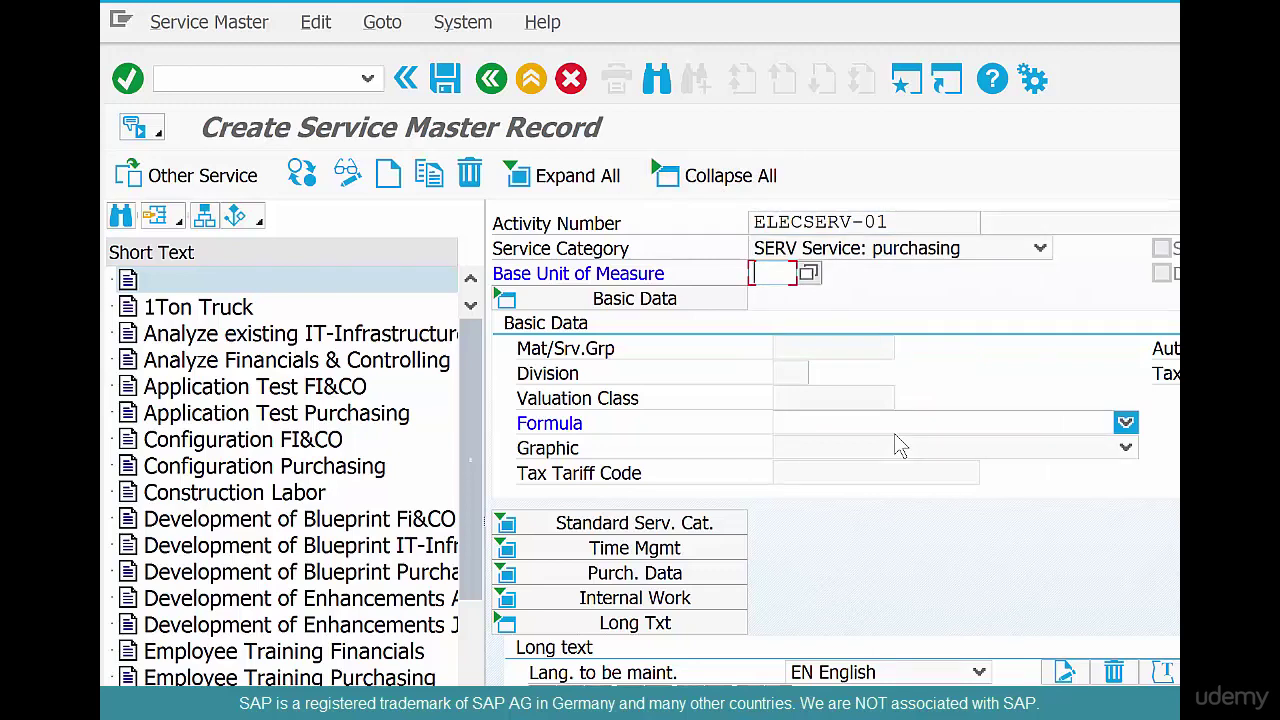
Set base unit HR and short text 'Basic Electrical Services', then list valuation classes.
text(hr)
key(Return)
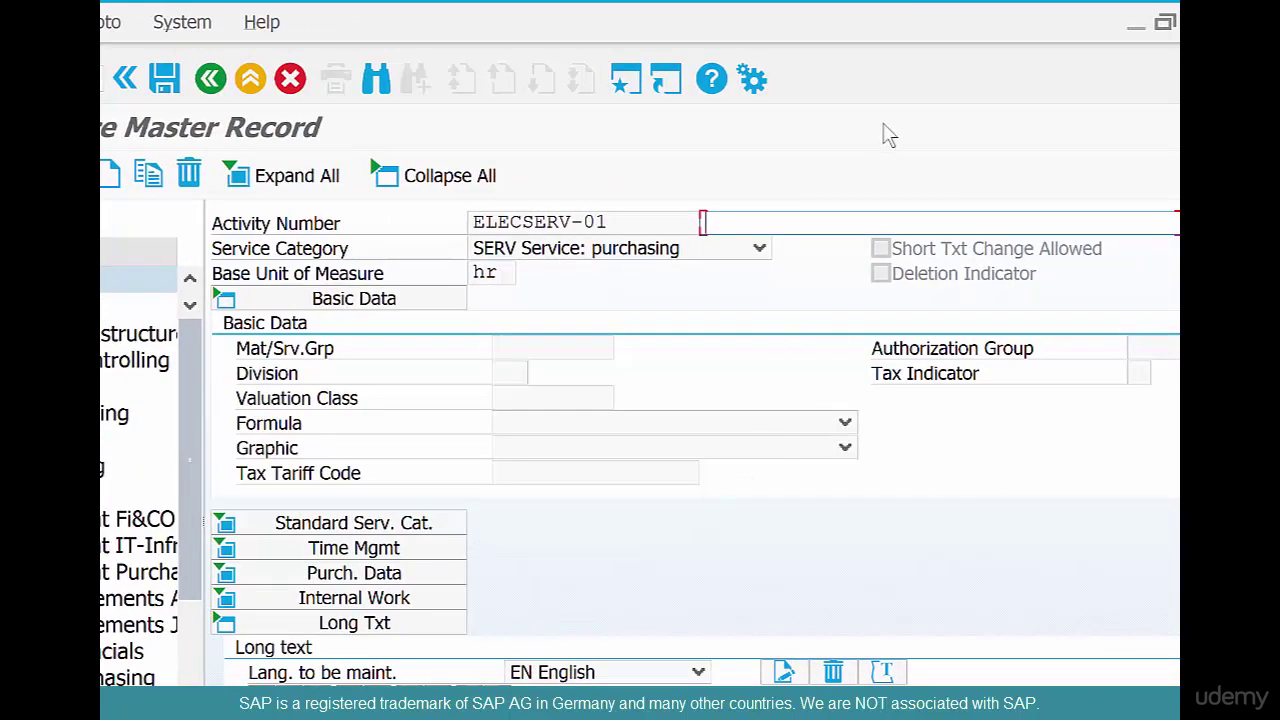
text(Basic Electrical Services)
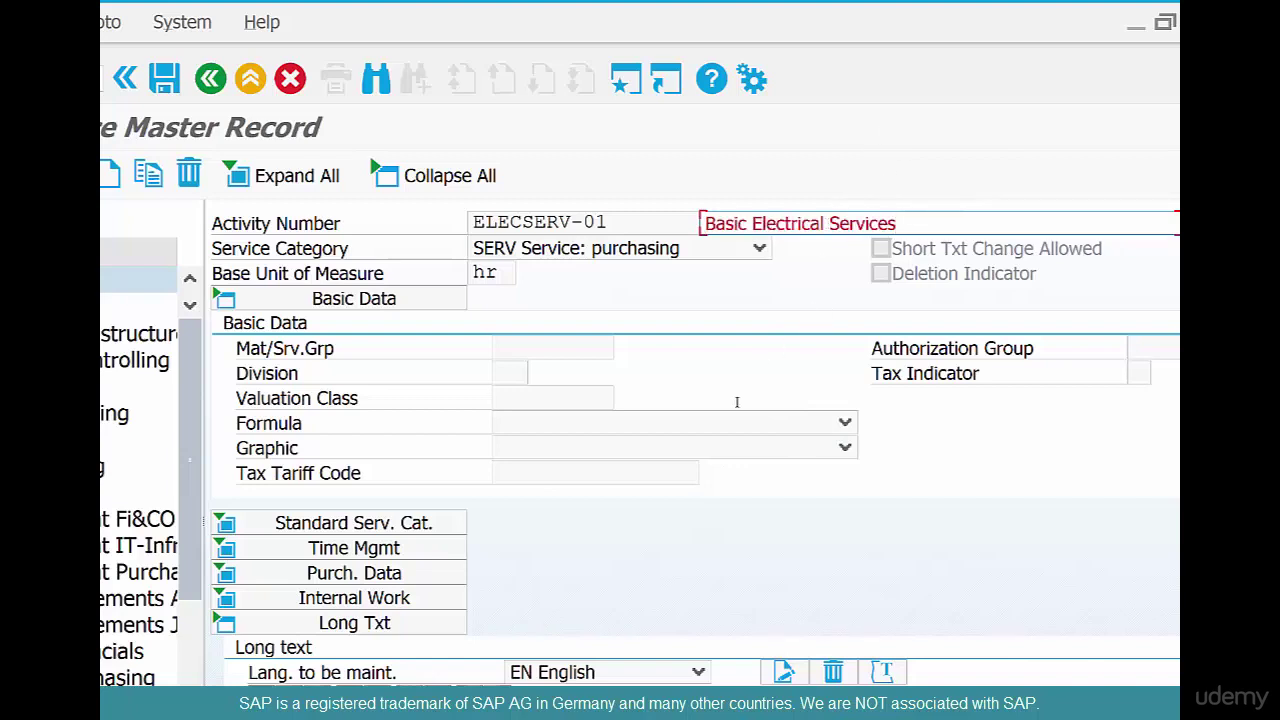
key(Return)
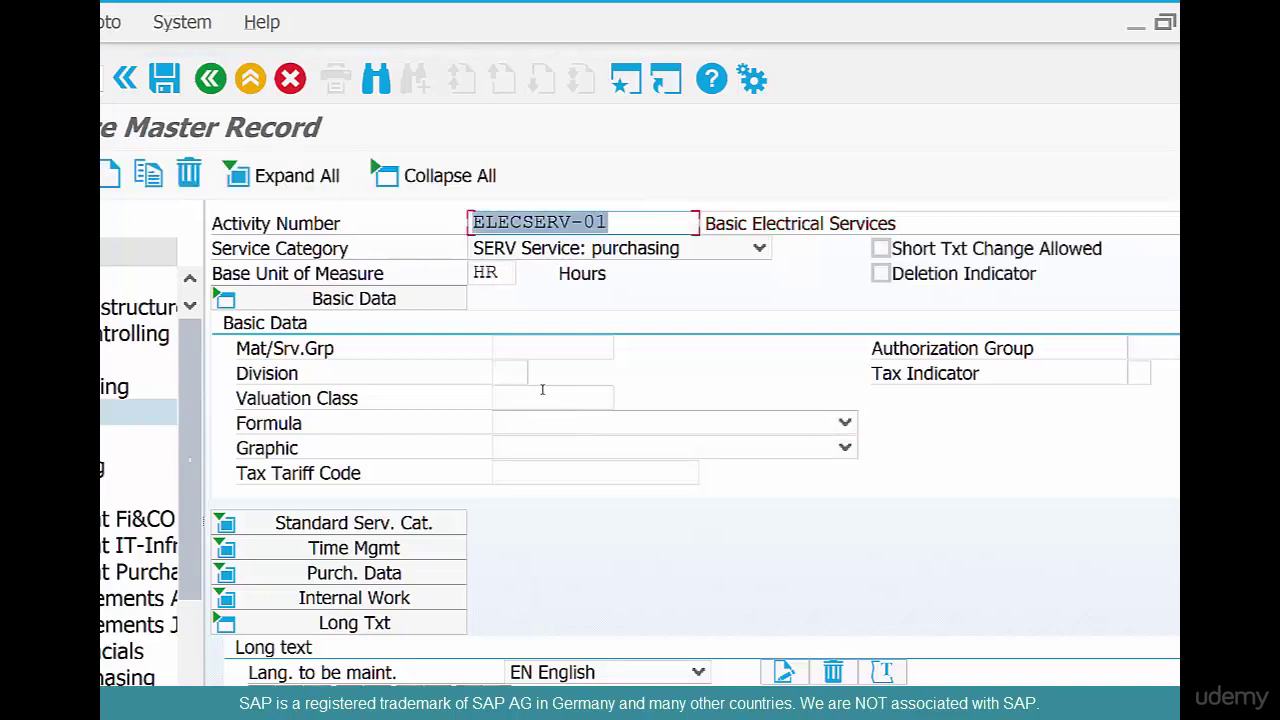
click(545, 396)
key(Return)
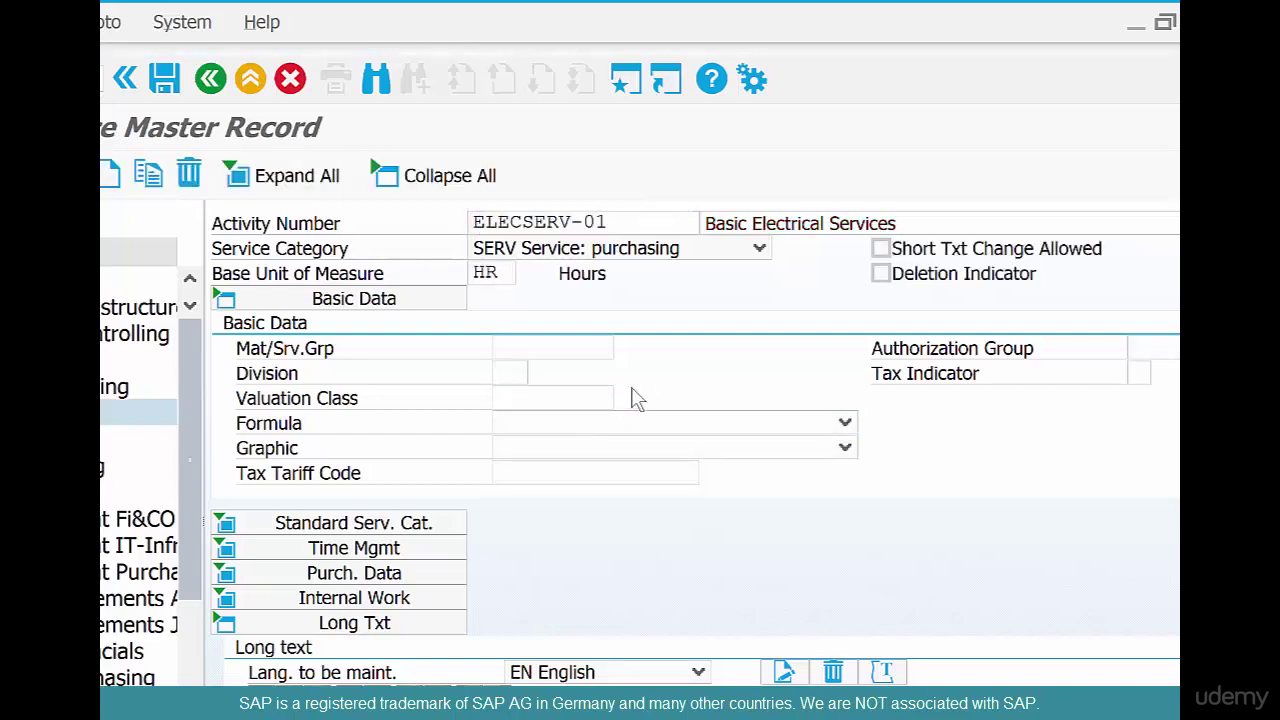
key(F4)
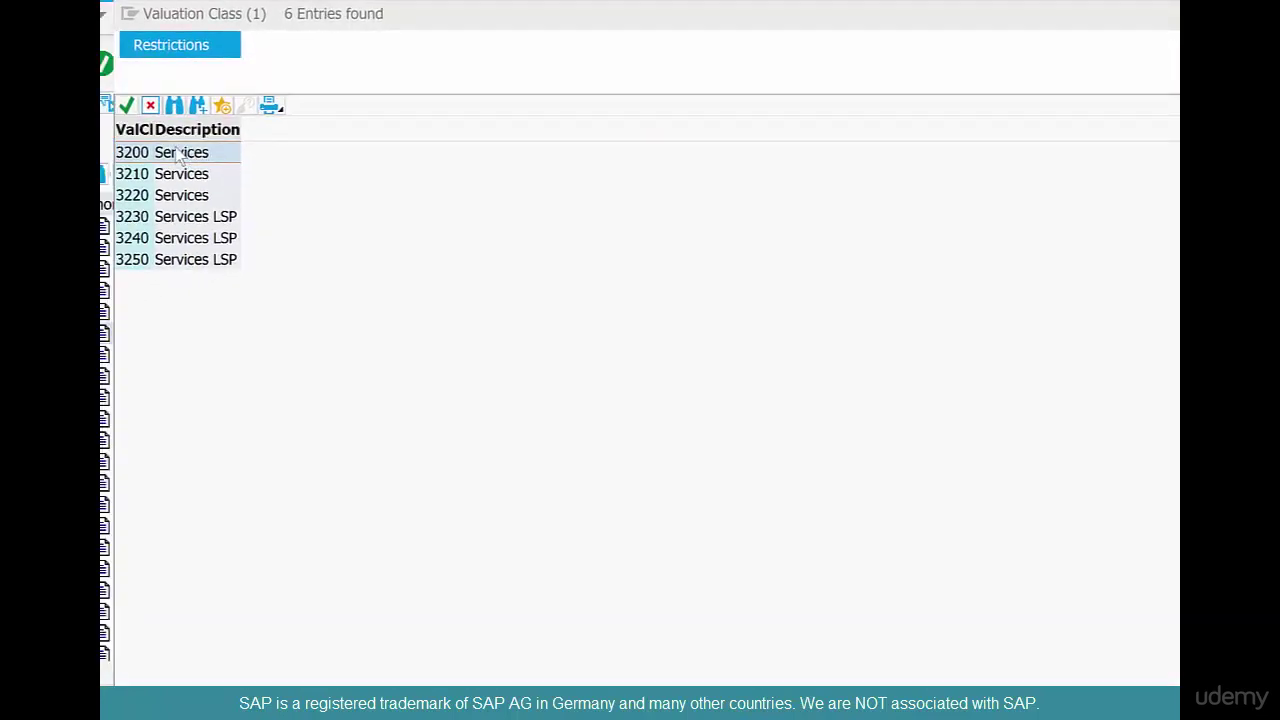
Assign valuation class 3200 Services to ELECSERV-01 and save it.
double_click(177, 152)
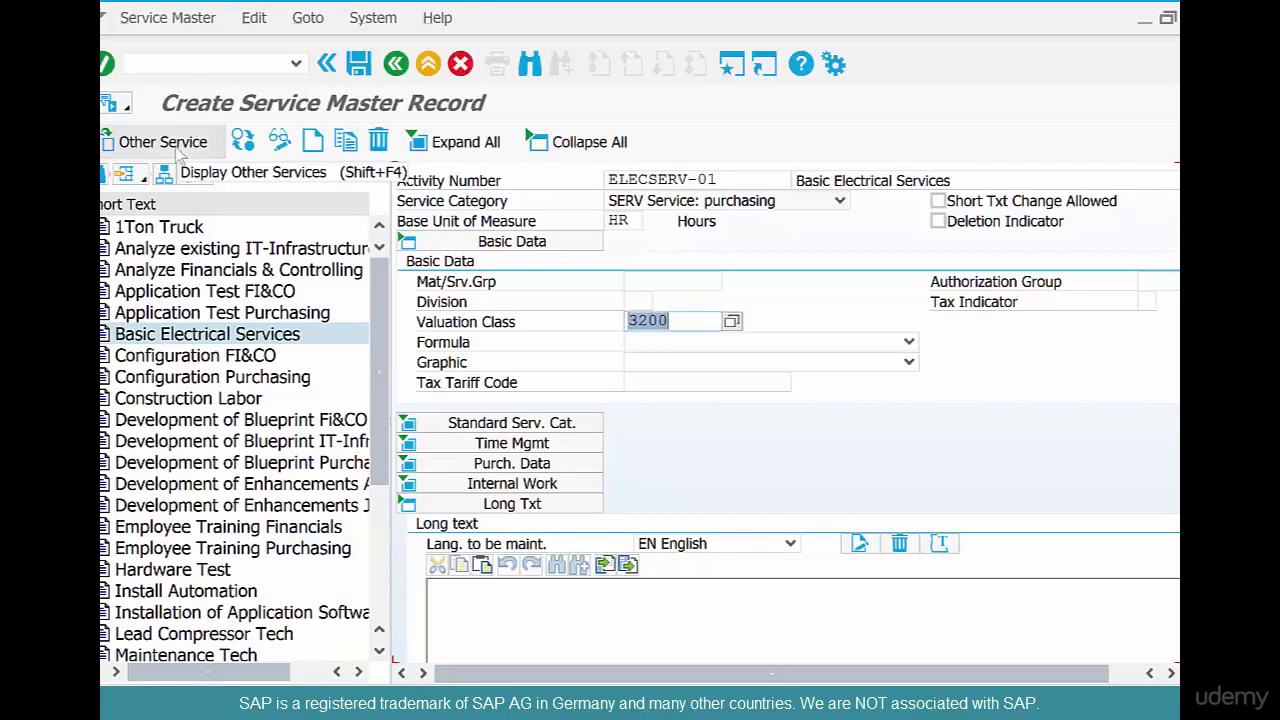
click(177, 152)
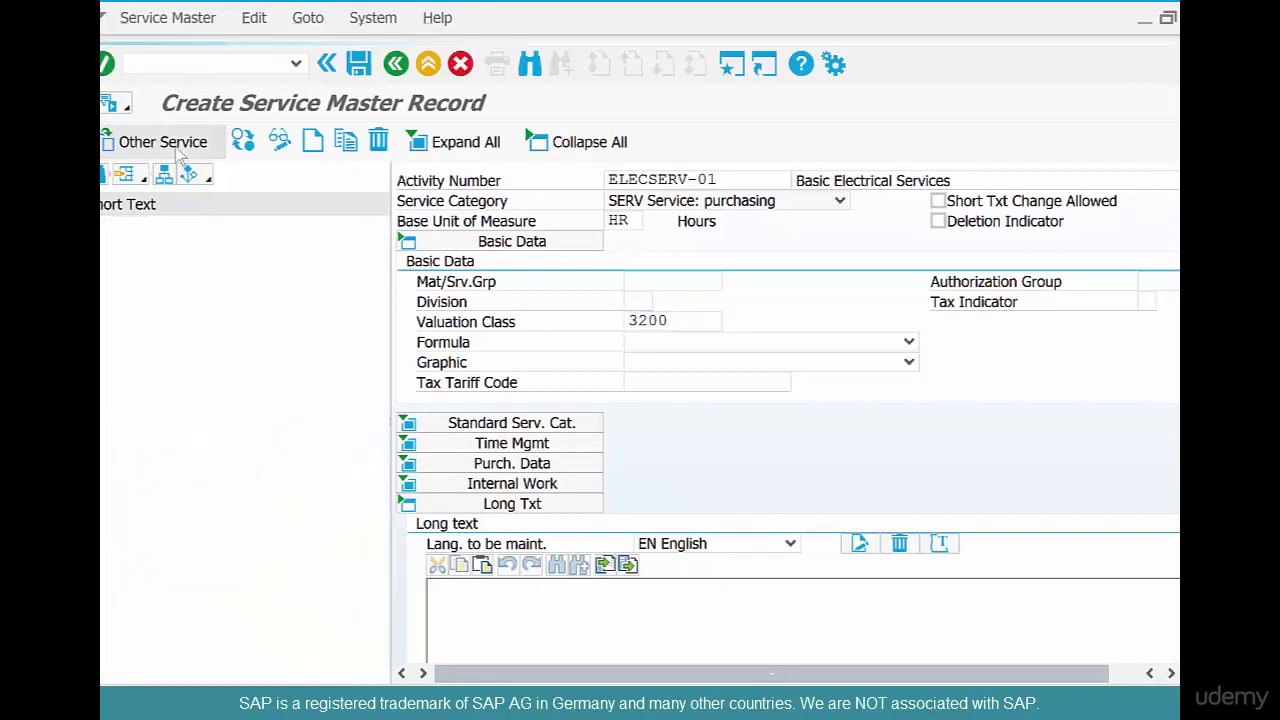
click(362, 63)
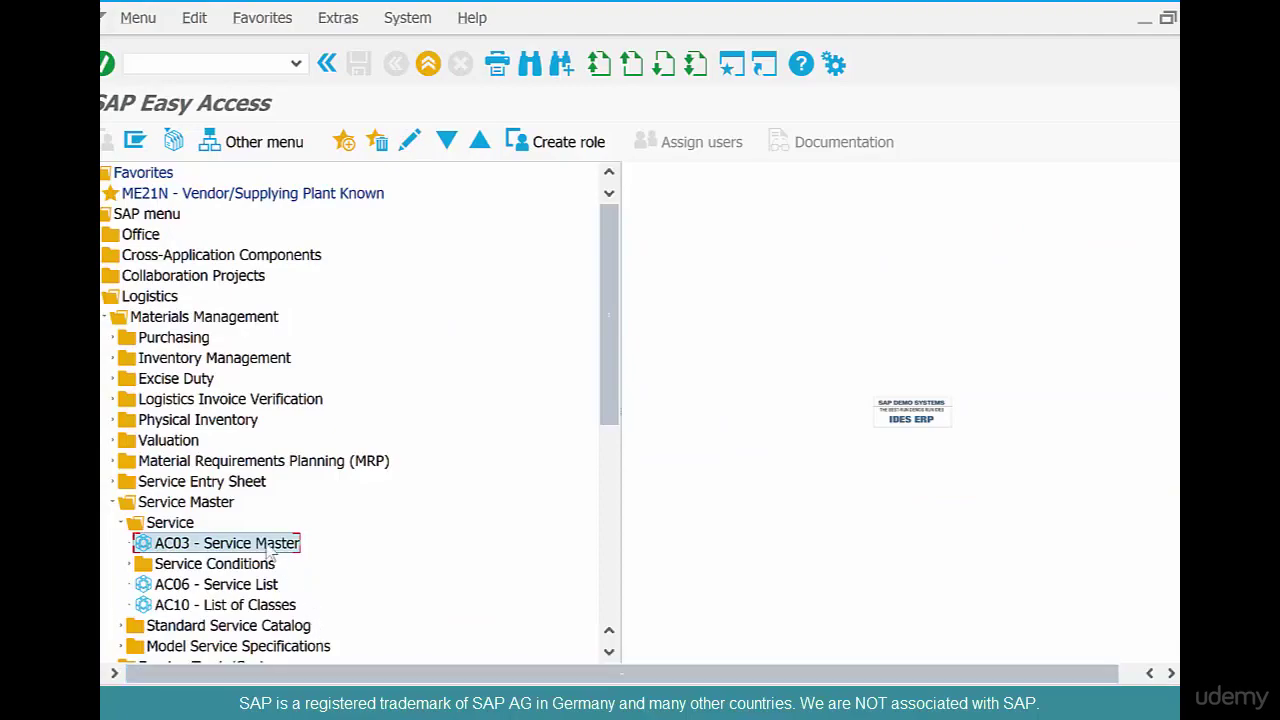
Reopen AC03 and create a new service copied from ELECSERV-01.
double_click(268, 545)
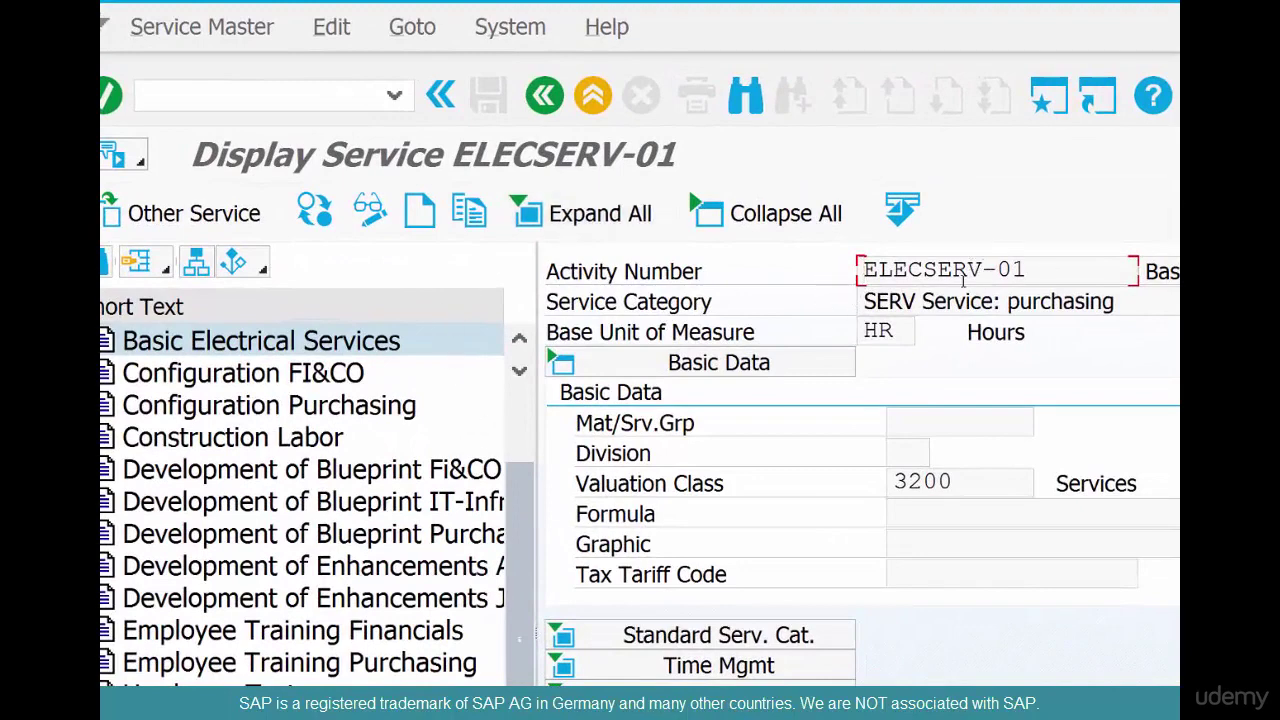
drag(1058, 277, 836, 287)
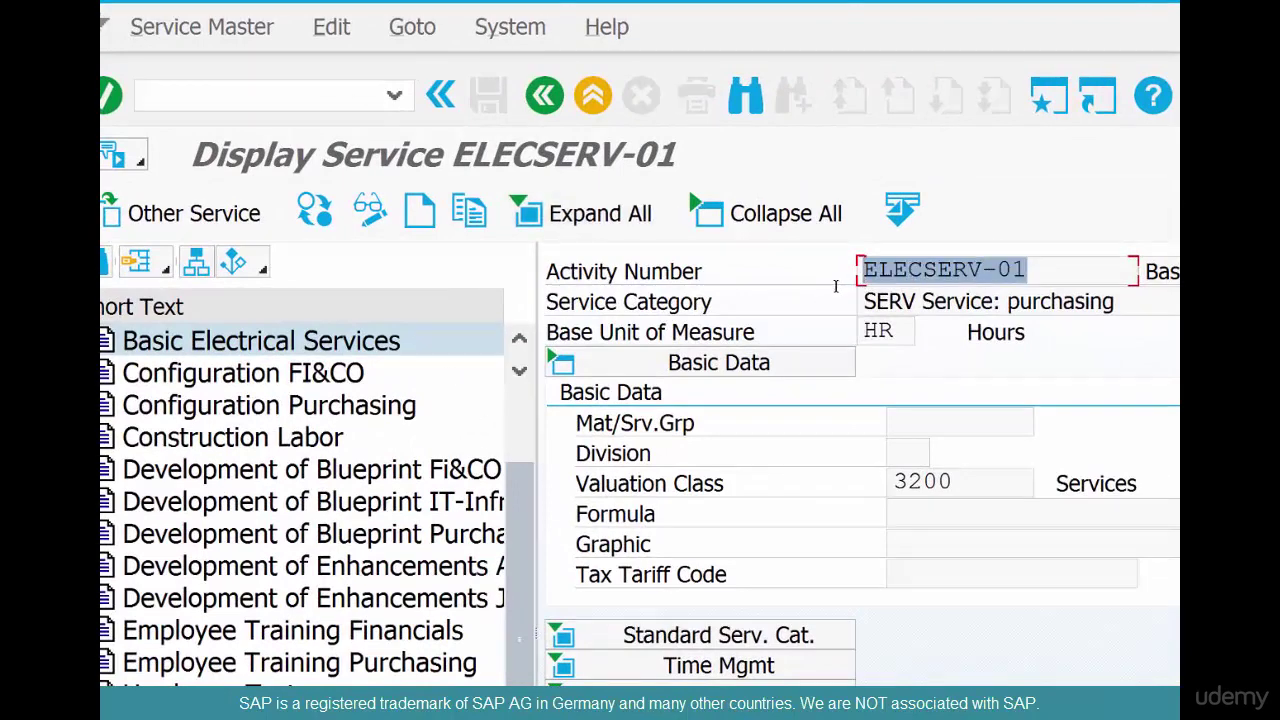
click(468, 222)
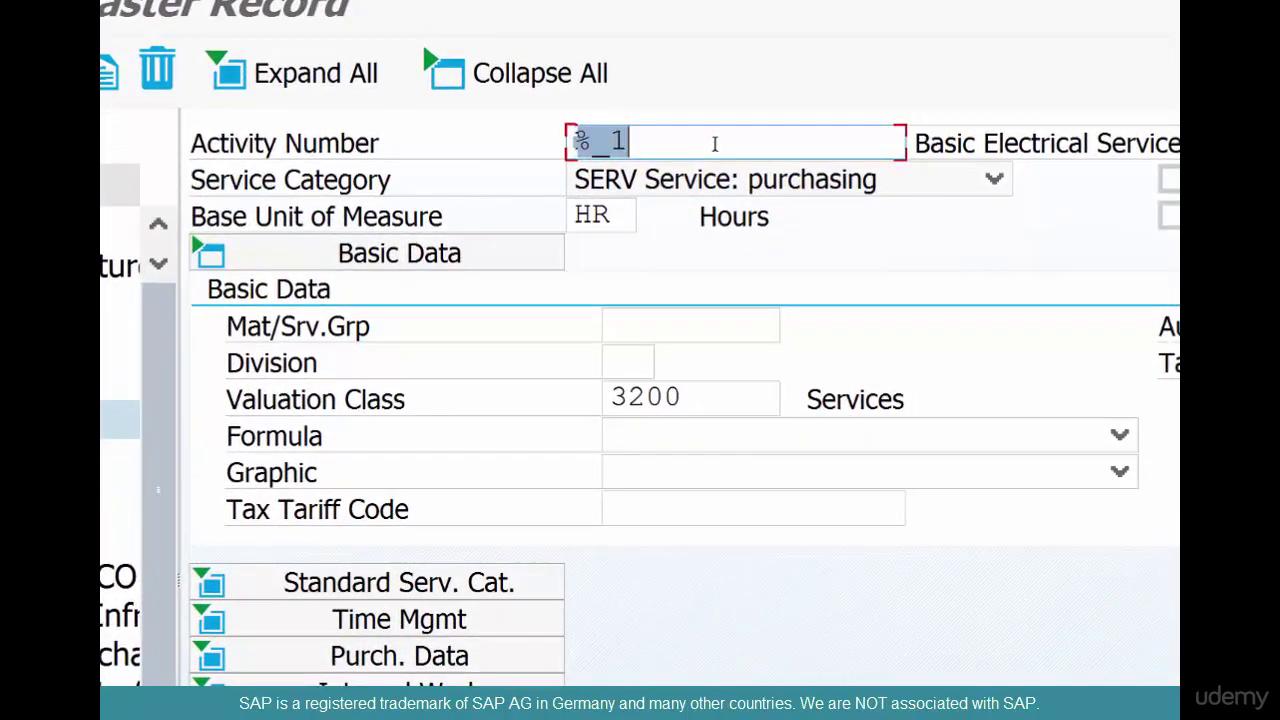
Give the copied service activity number ELECSERV-02.
text(ELE)
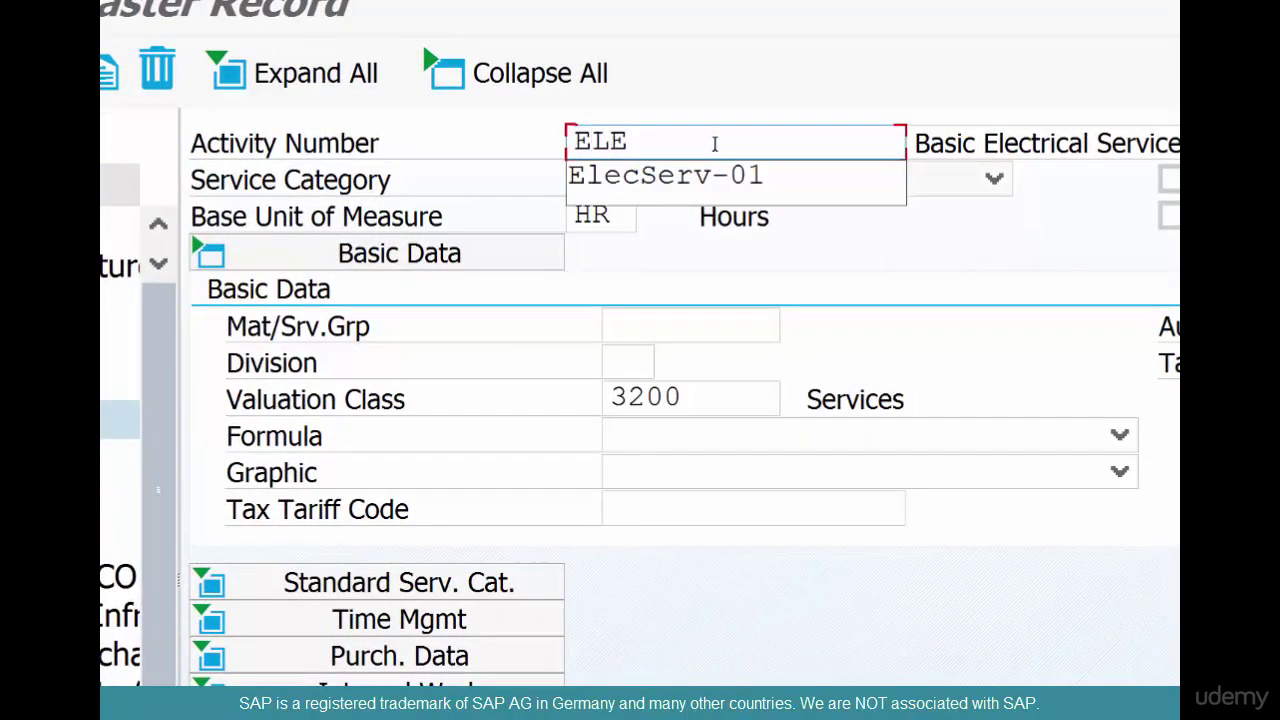
key(Down)
key(Return)
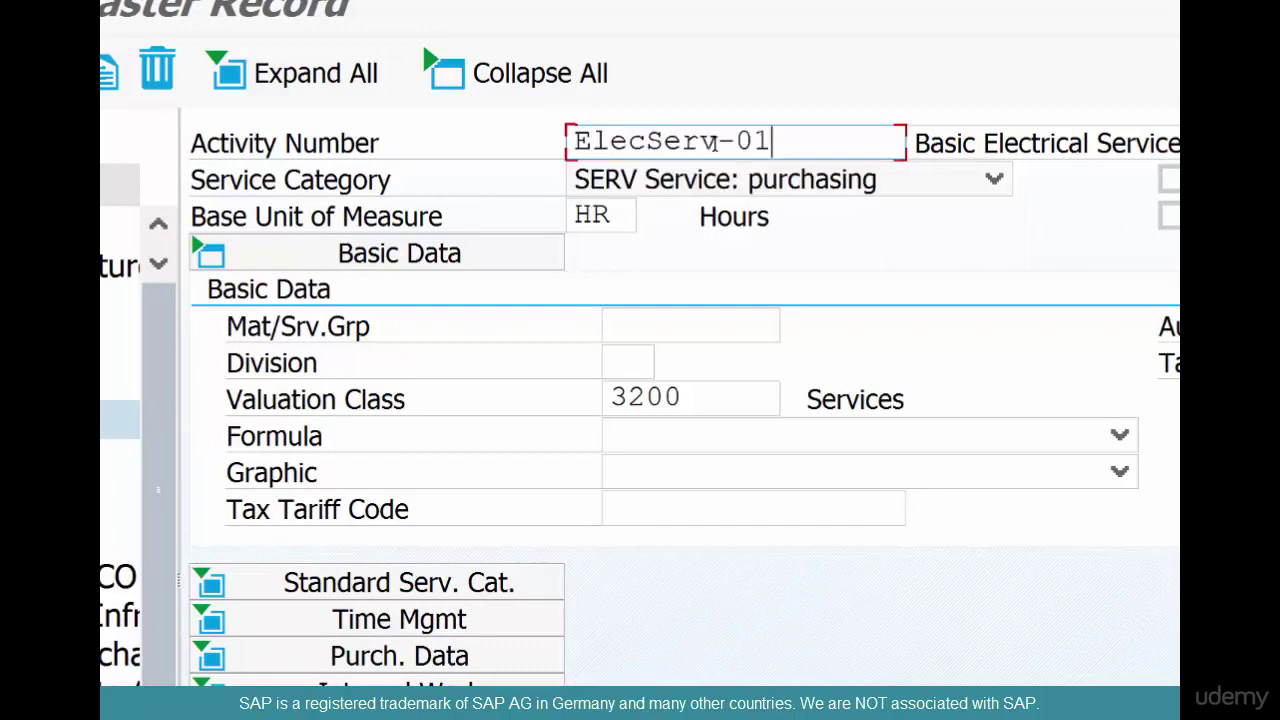
key(BackSpace)
text(2)
key(Tab)
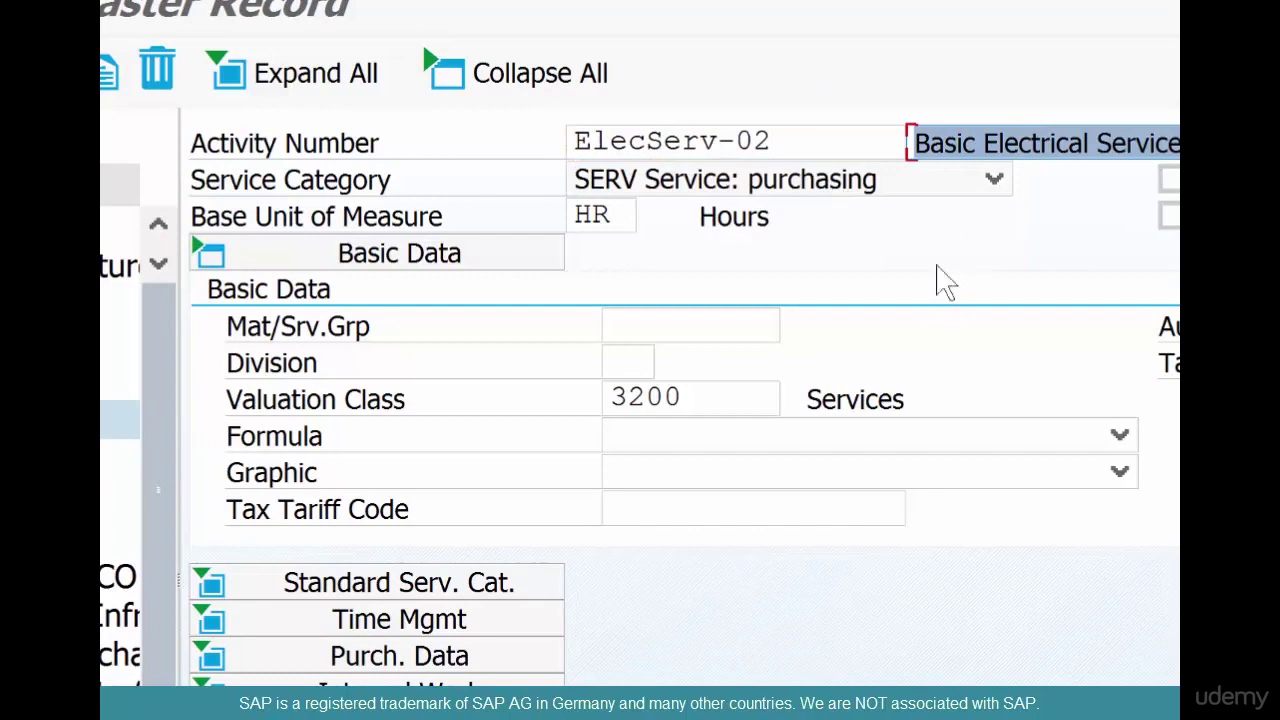
Change the short text to 'Advanced Electrical Services' and save ELECSERV-02.
click(950, 134)
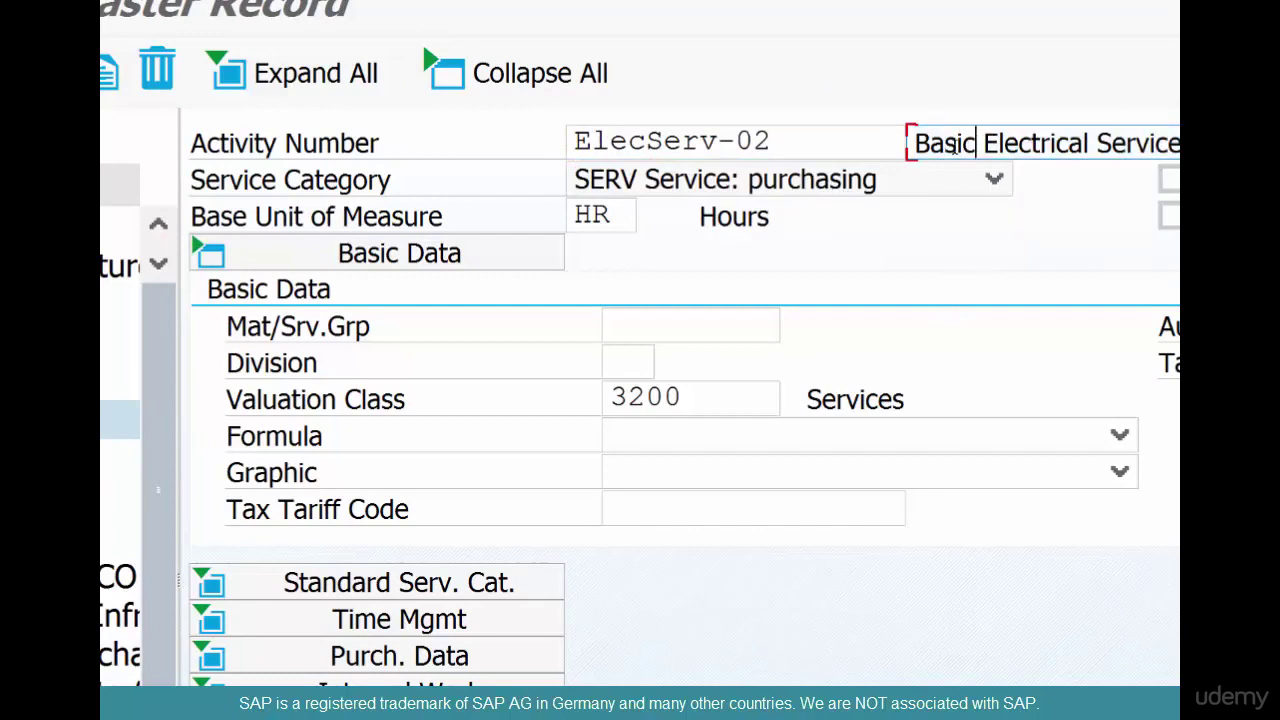
double_click(958, 143)
text(Adva)
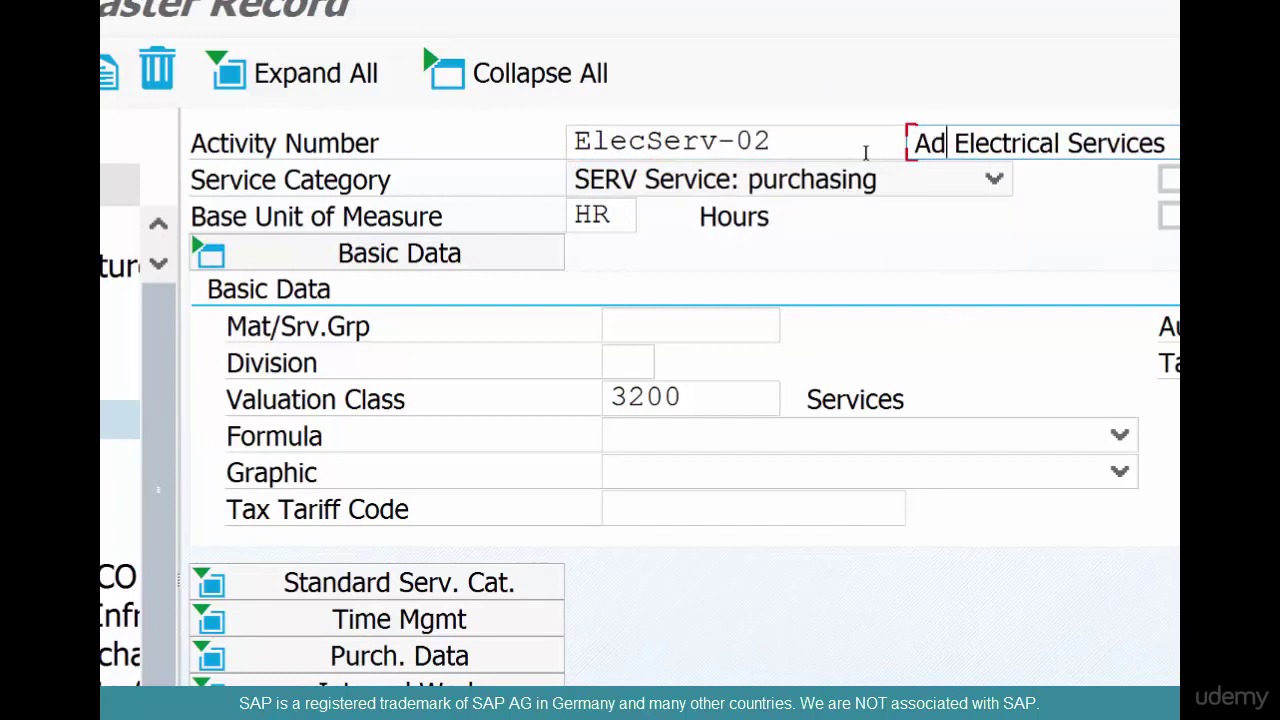
text(nced)
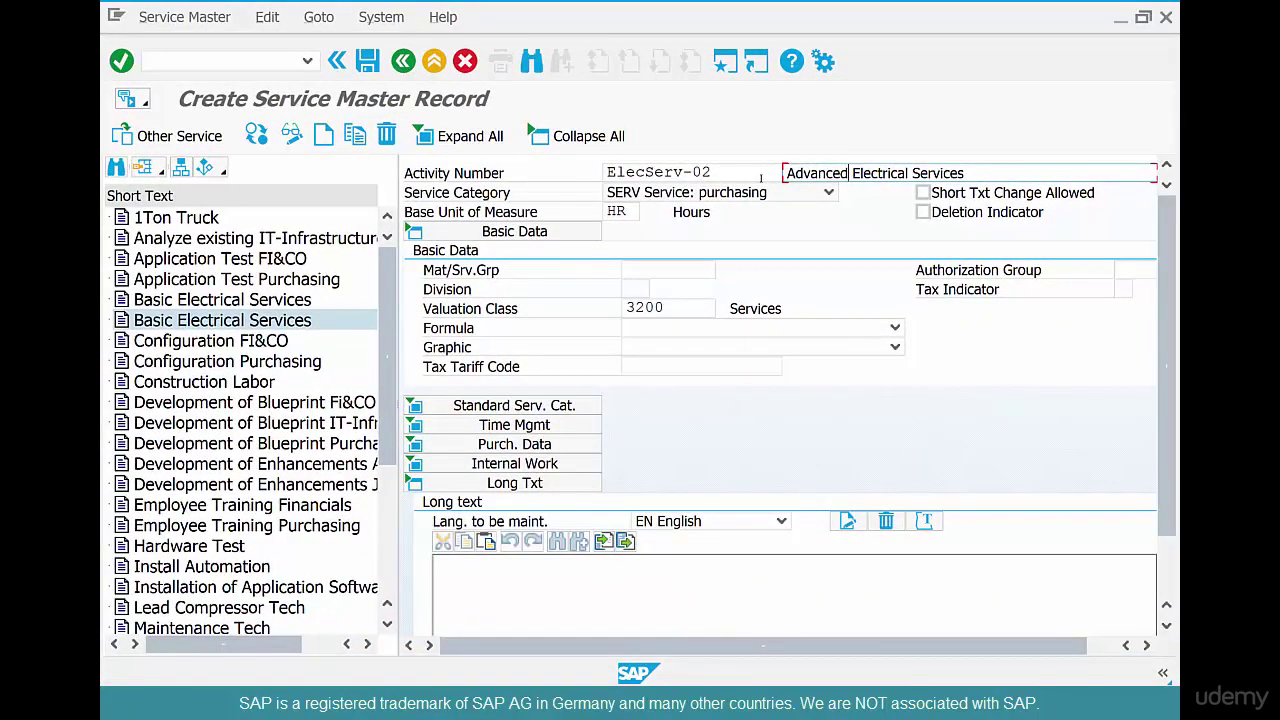
key(Return)
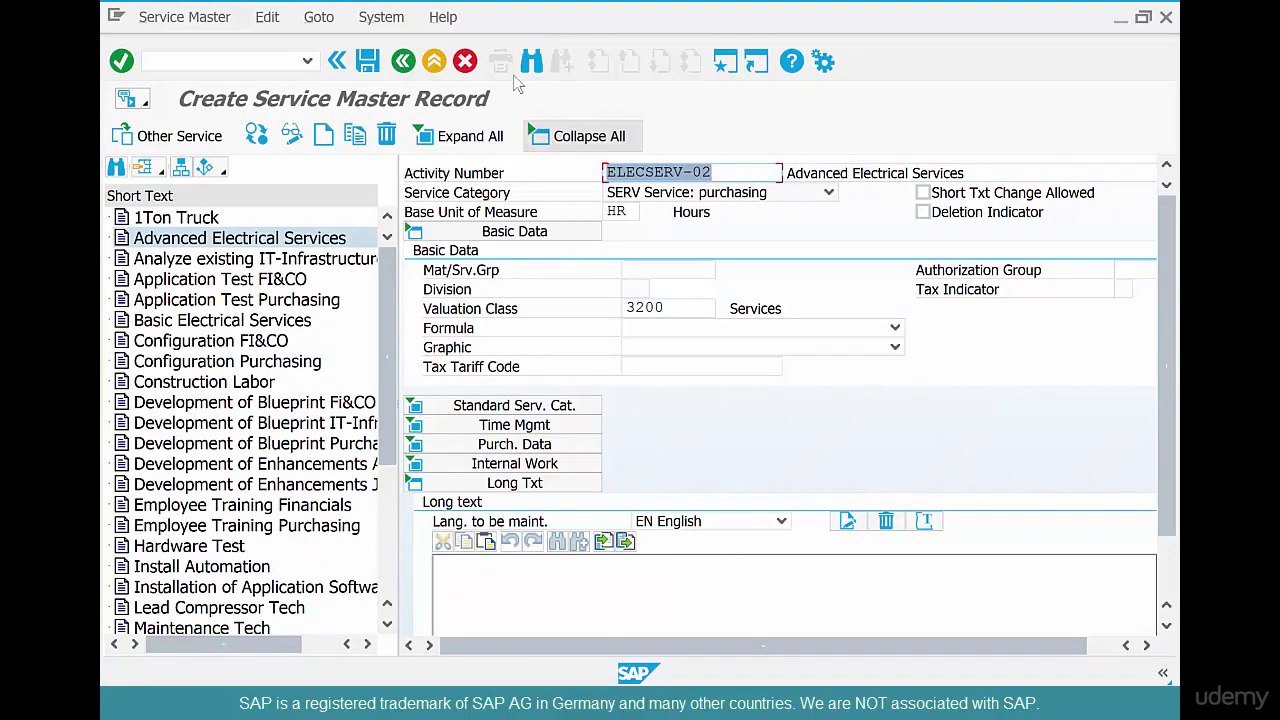
click(368, 62)
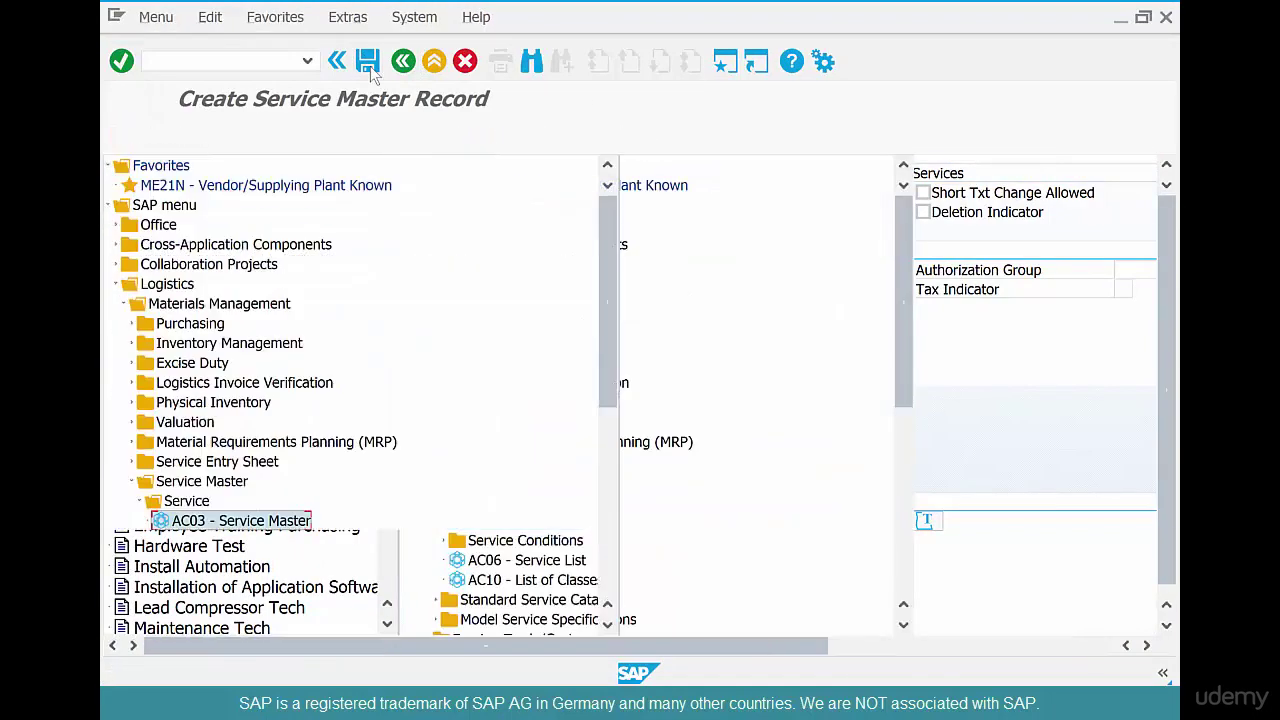
double_click(281, 522)
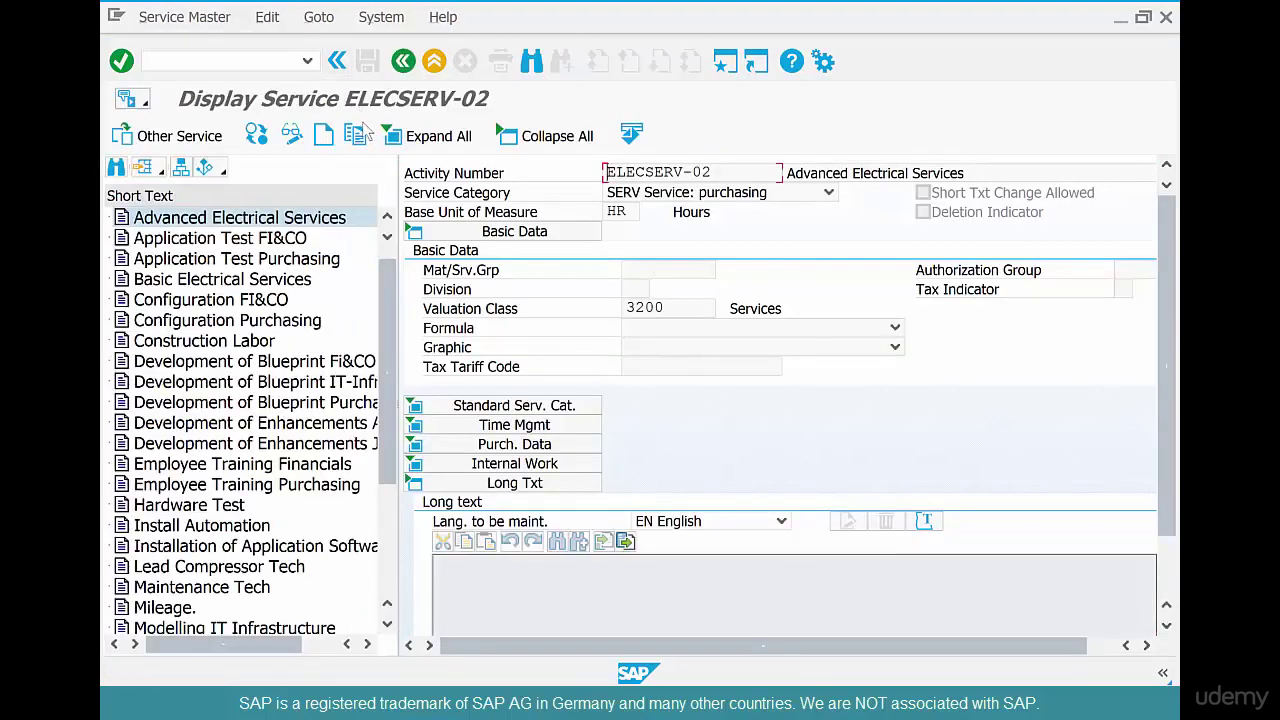
Copy ELECSERV-02 into new service LABOR-01 'Manual Labor' and save it.
click(355, 135)
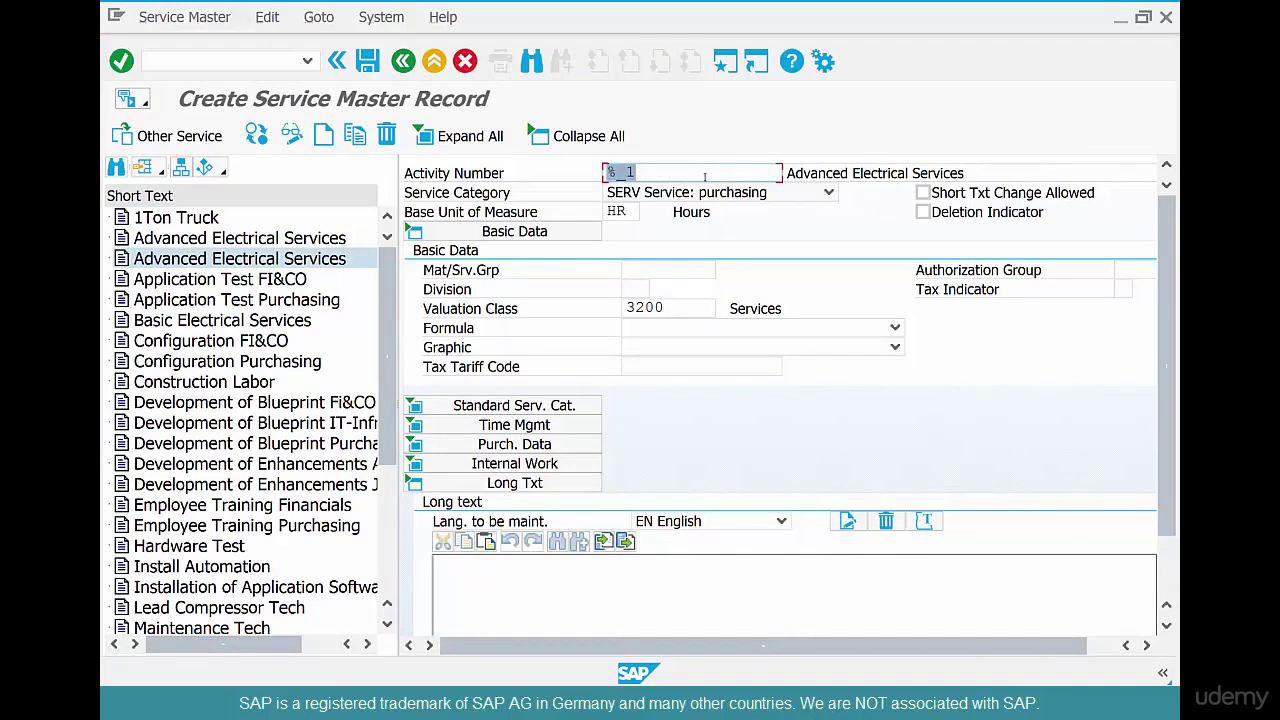
text(Labor-01)
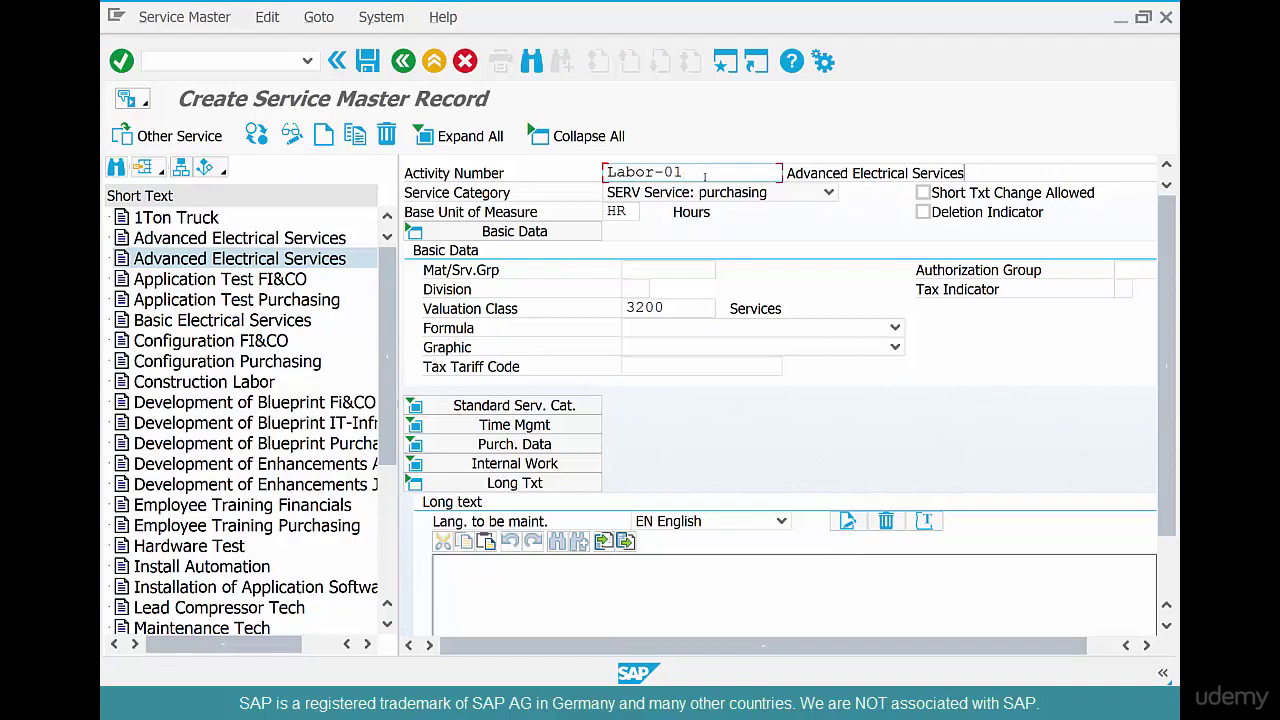
key(Tab)
text(Ma)
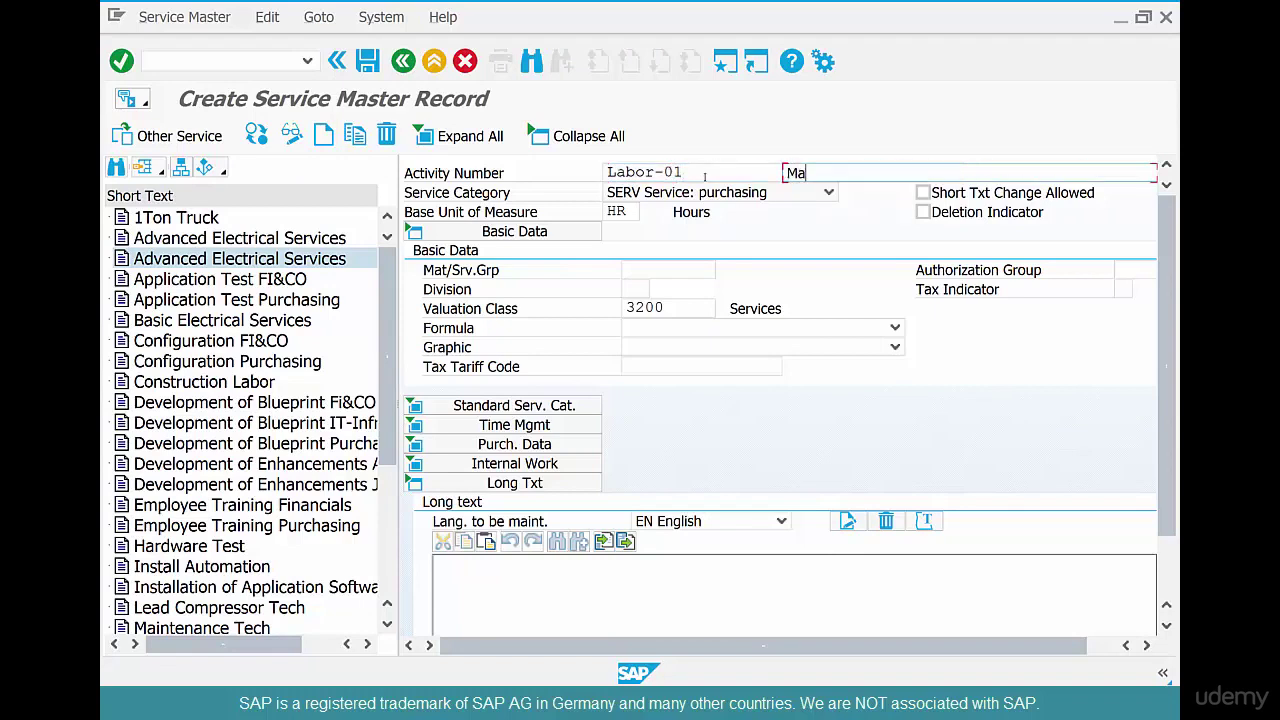
text(nual Labor)
key(ctrl+s)
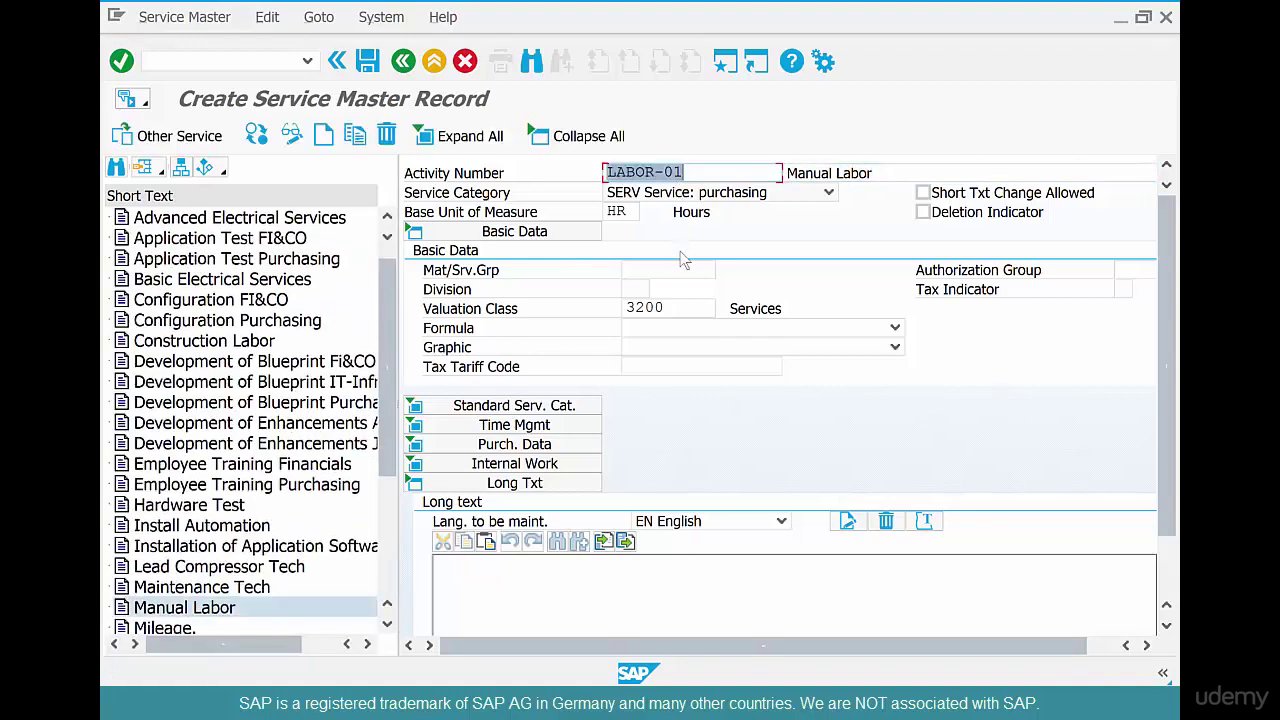
click(370, 64)
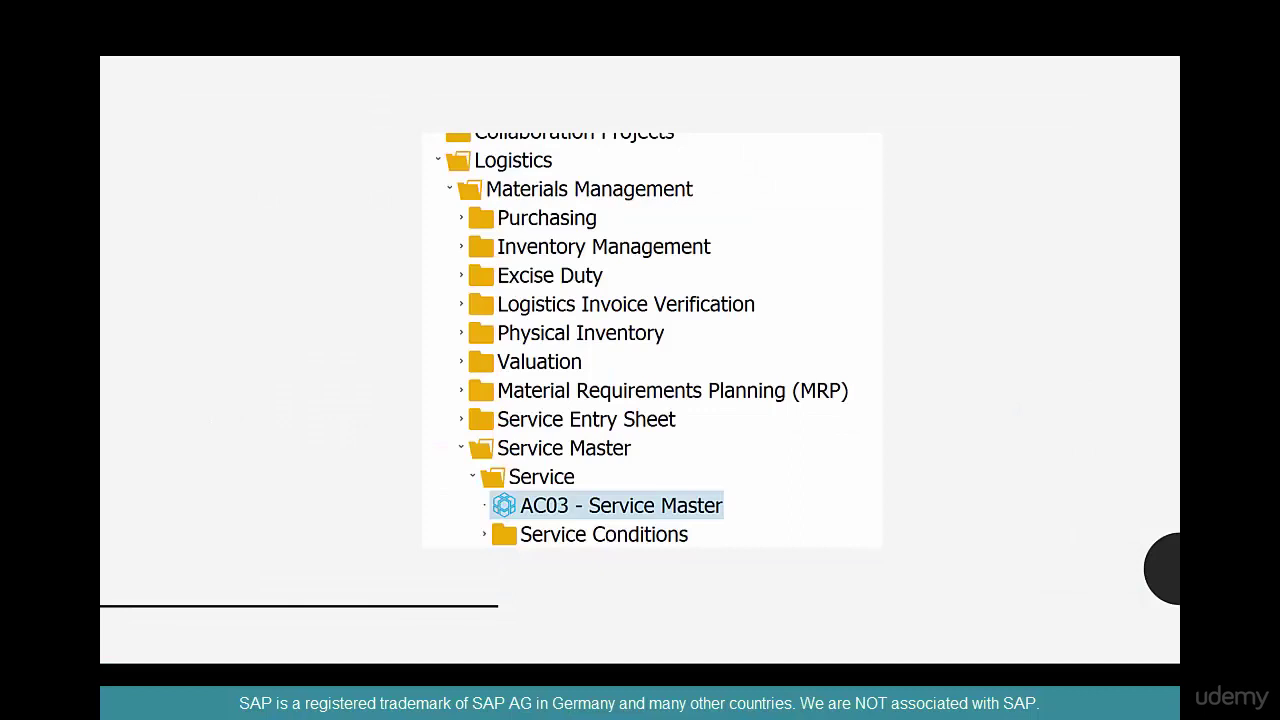
drag(731, 479, 746, 508)
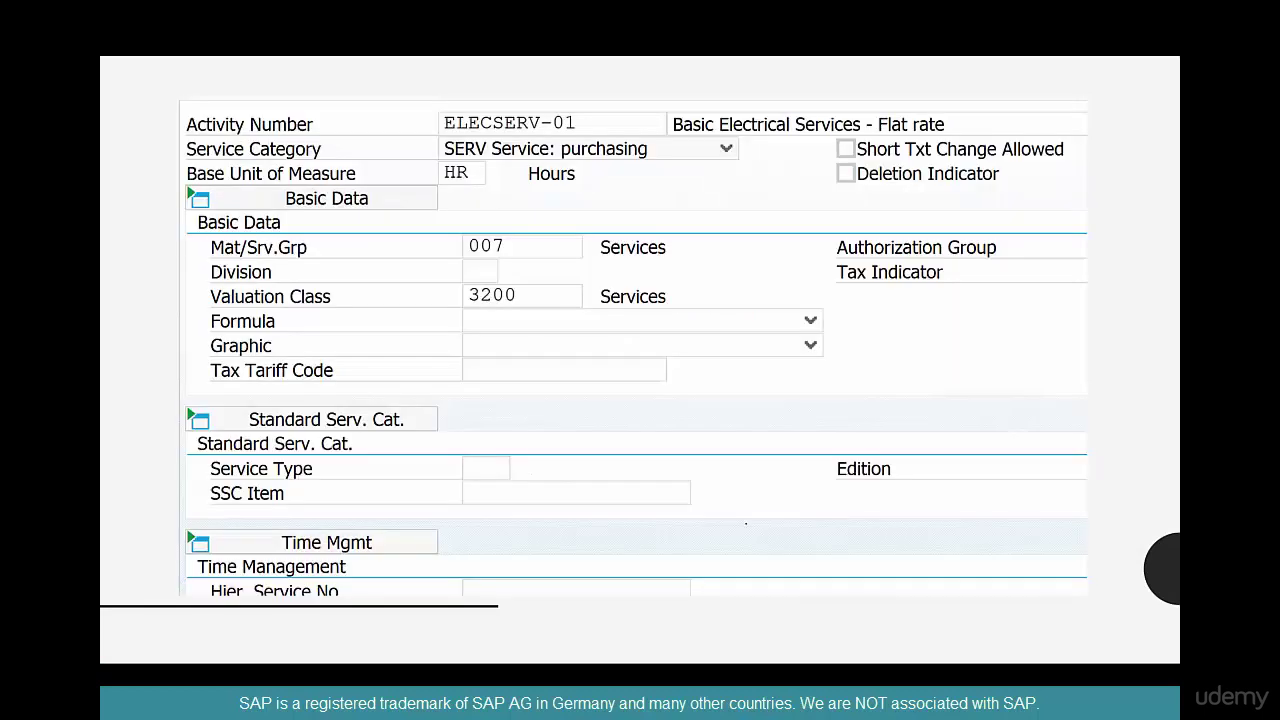
drag(598, 127, 615, 110)
drag(489, 172, 509, 162)
drag(533, 297, 560, 280)
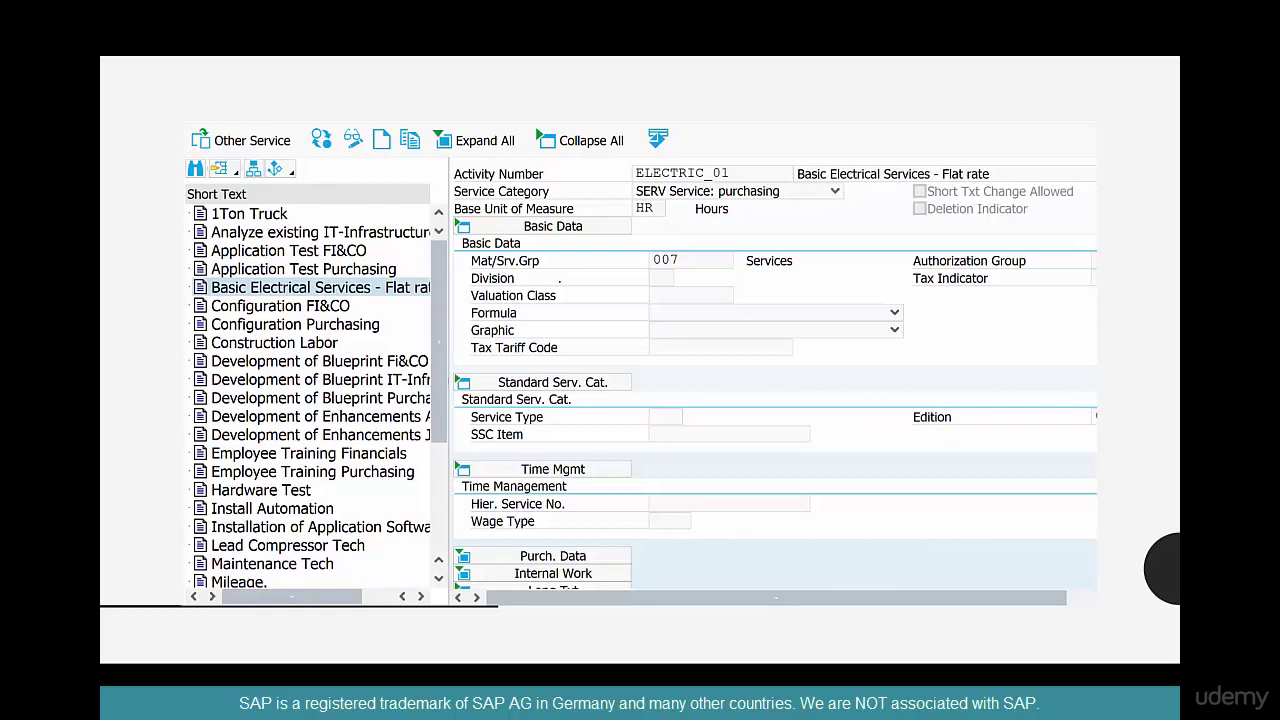
mouse_move(415, 117)
mouse_down()
mouse_move(402, 155)
mouse_move(426, 120)
mouse_move(451, 116)
mouse_up()
drag(459, 104, 488, 118)
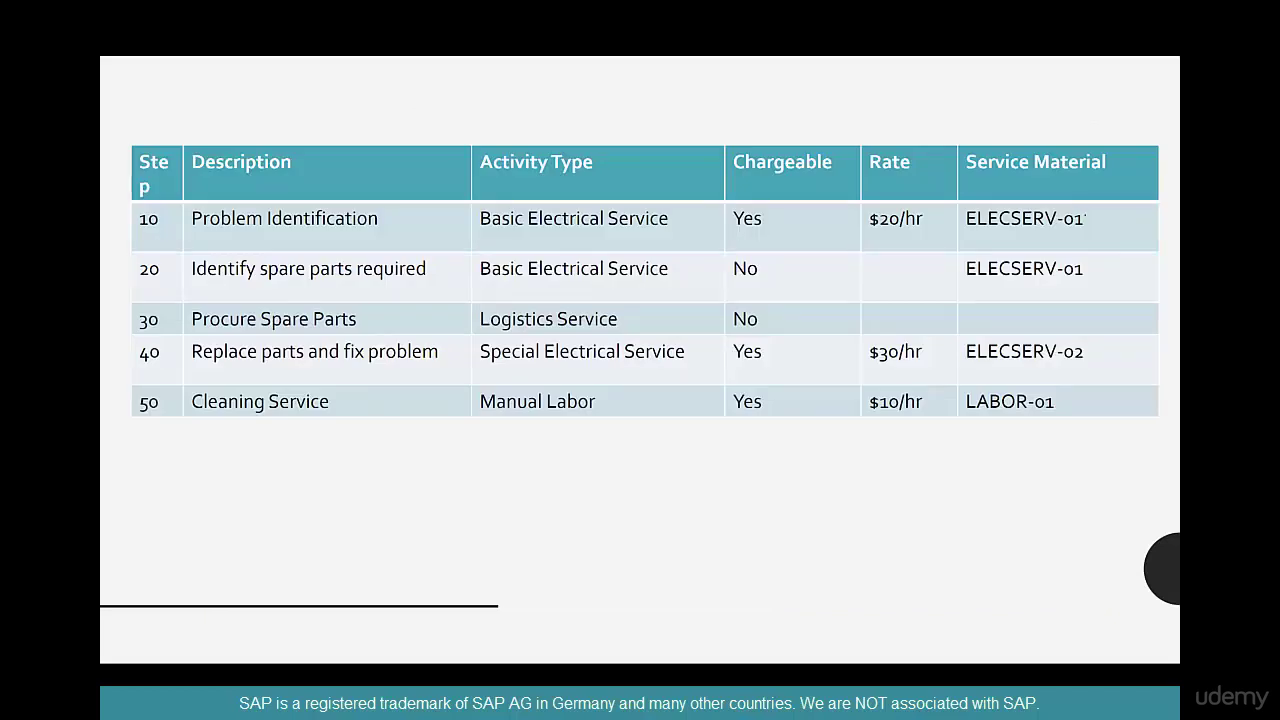
drag(1096, 215, 1124, 203)
drag(1096, 351, 1120, 338)
drag(1070, 397, 1100, 385)
Start a ME21N purchase order for vendor 4001 ABC Supply Company.
key(alt+Tab)
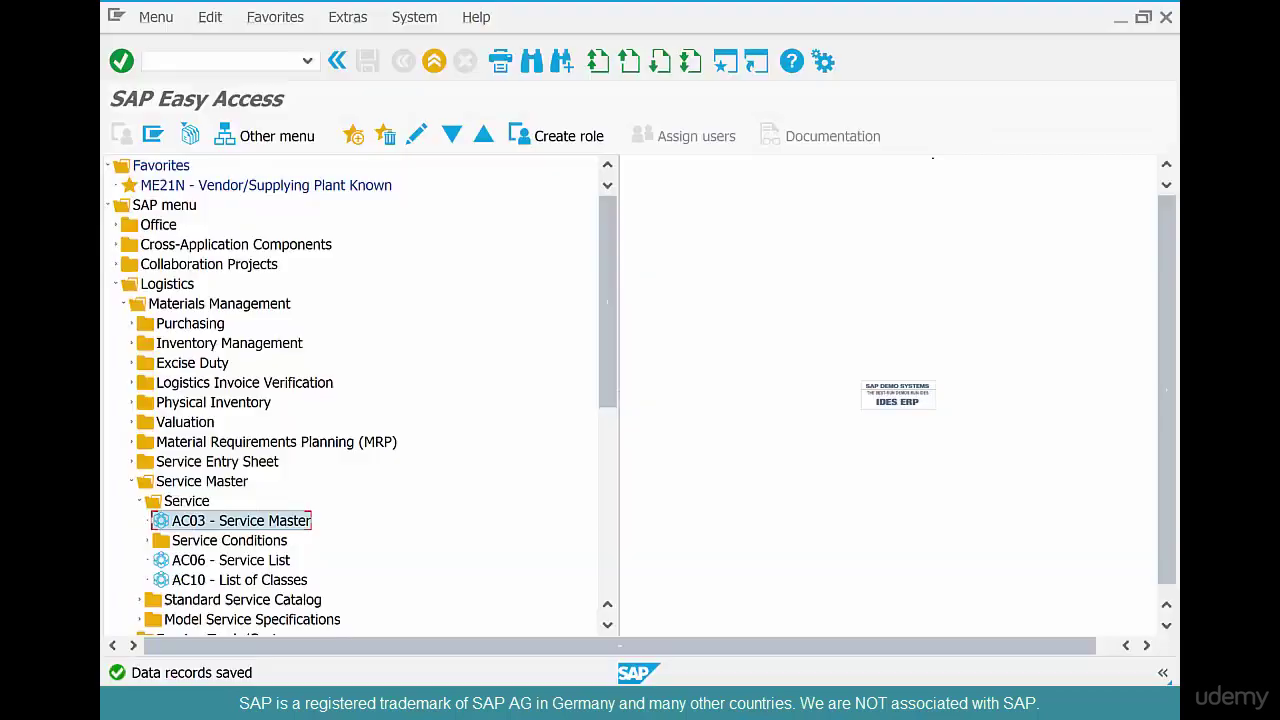
double_click(368, 188)
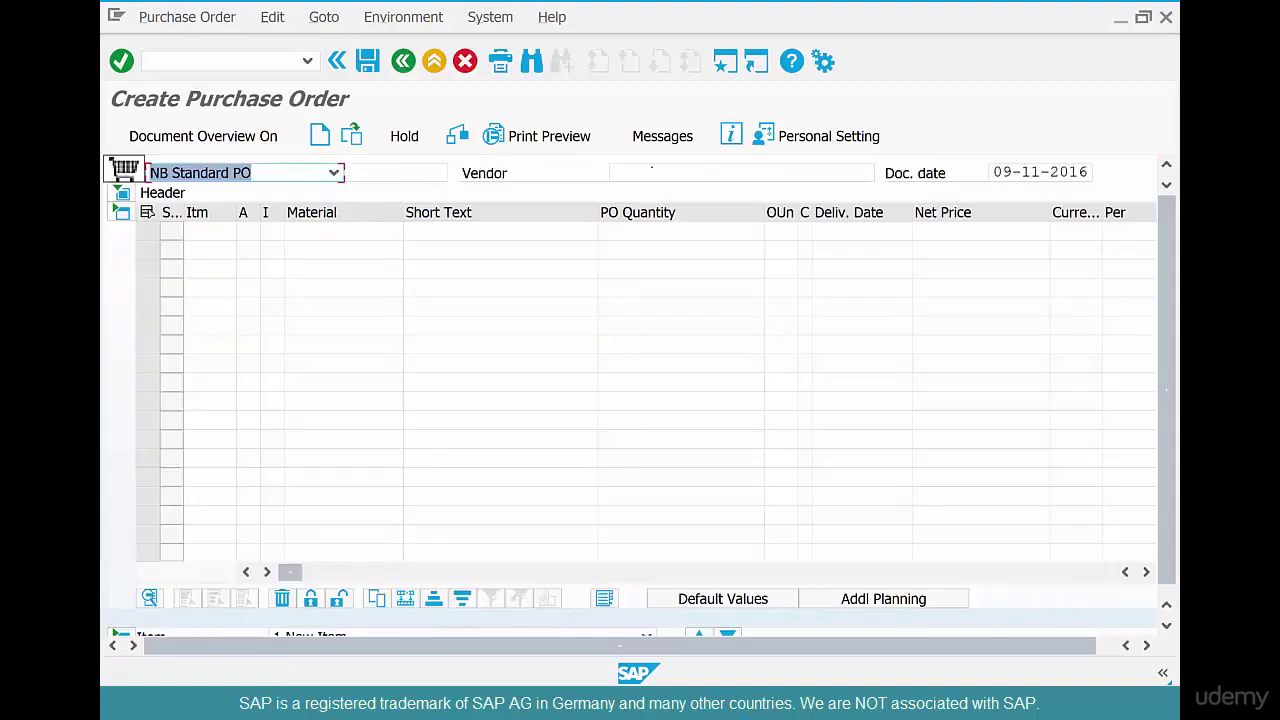
click(640, 172)
text(4001)
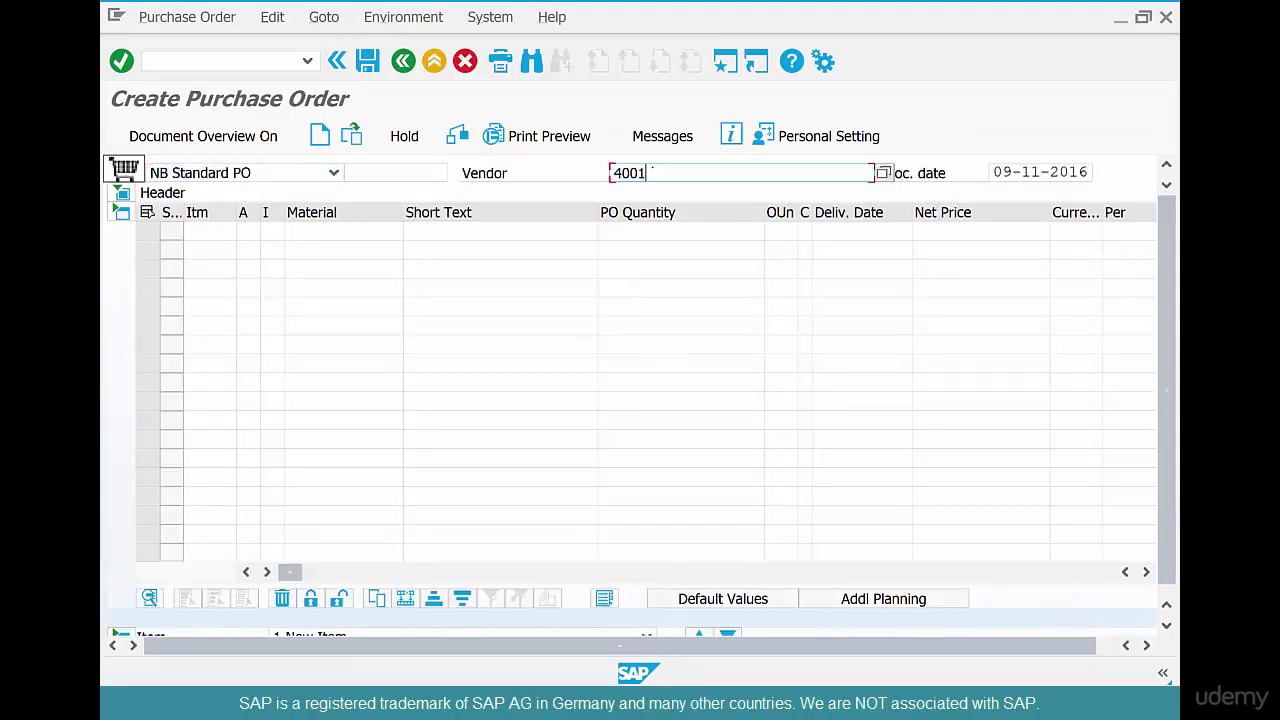
key(Return)
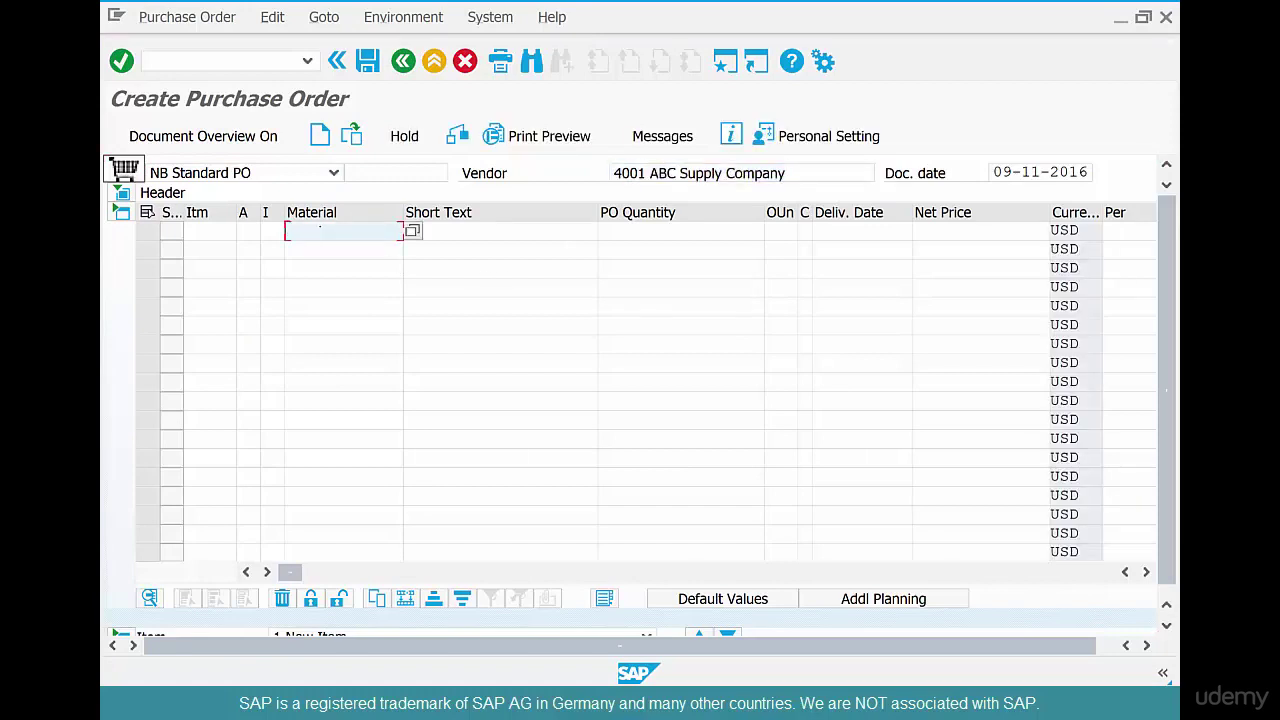
Add item 10 with short text 'Pump Repair' and quantity 1.
click(465, 231)
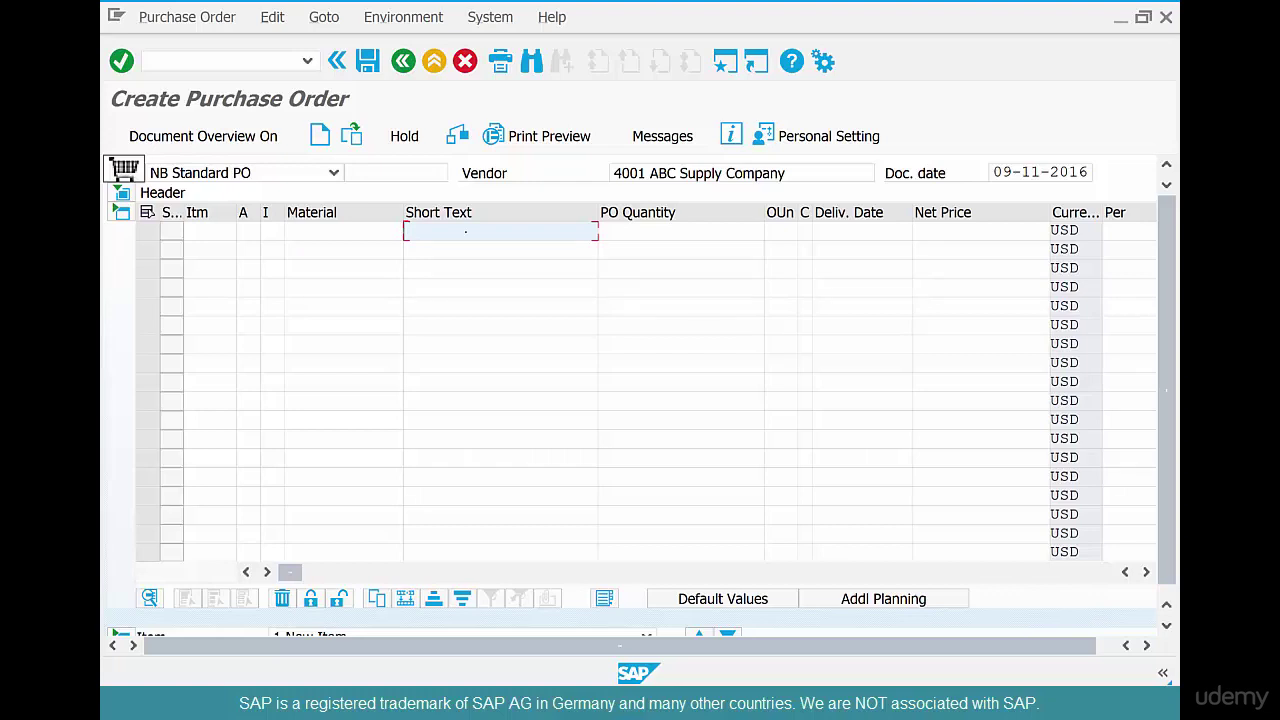
text(Pump Repair)
click(759, 230)
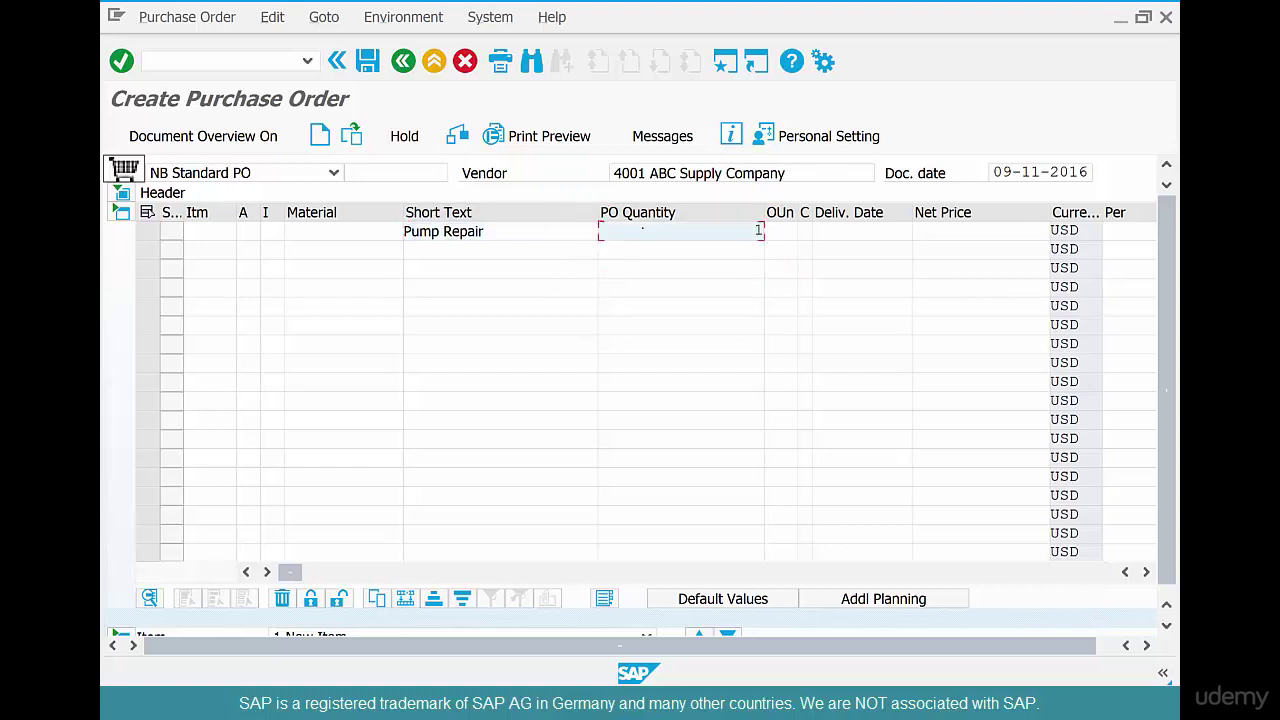
text(1)
key(Return)
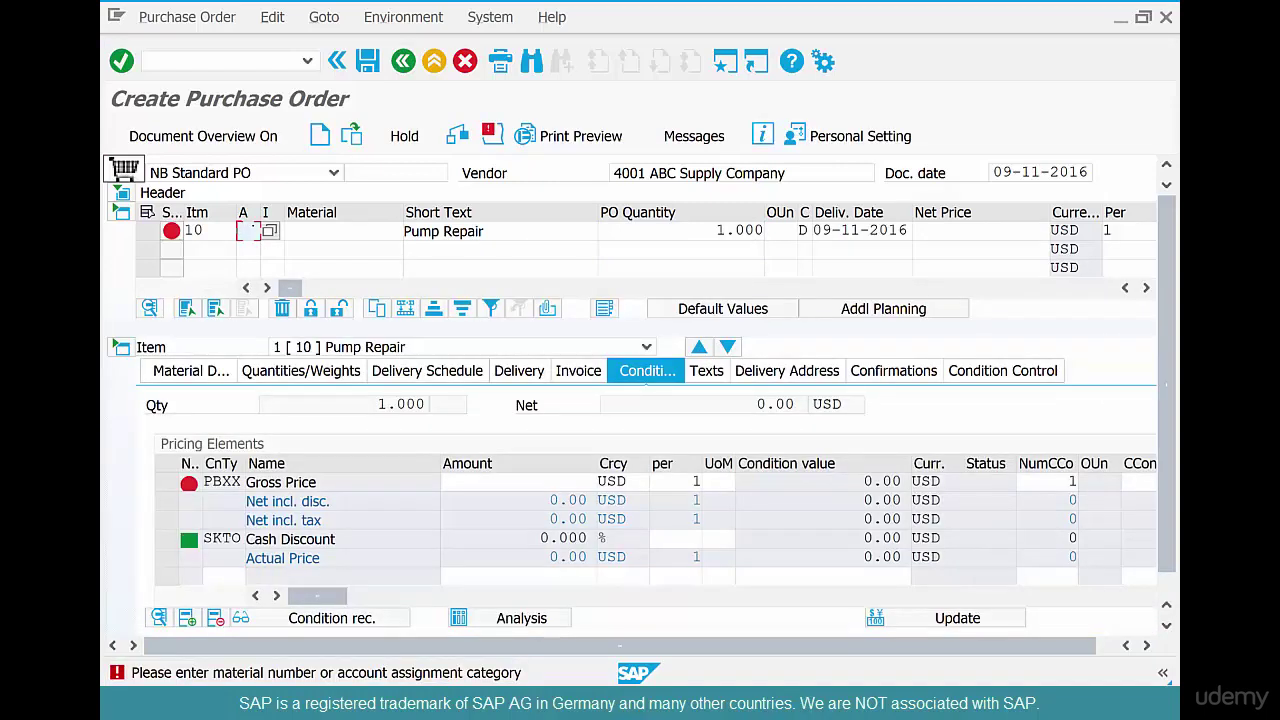
Set account assignment category K and gross price 10.00 USD on the Pump Repair item.
text(K)
key(Return)
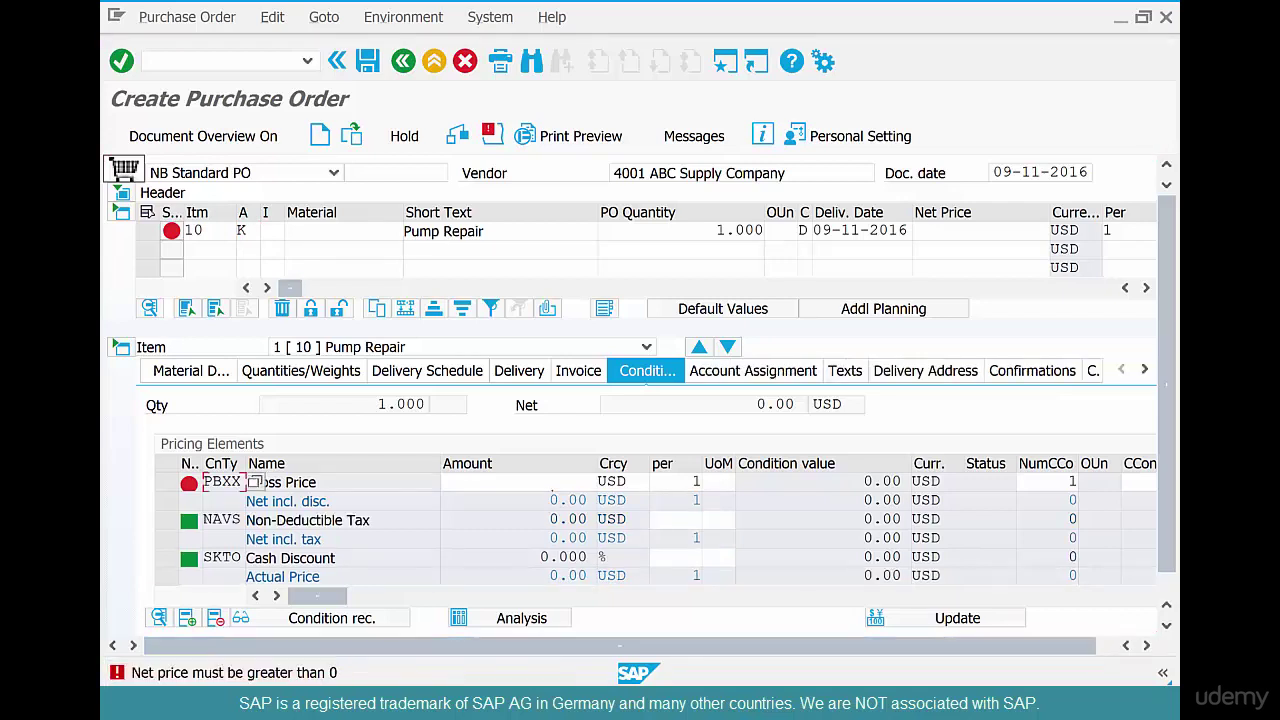
click(518, 481)
text(10)
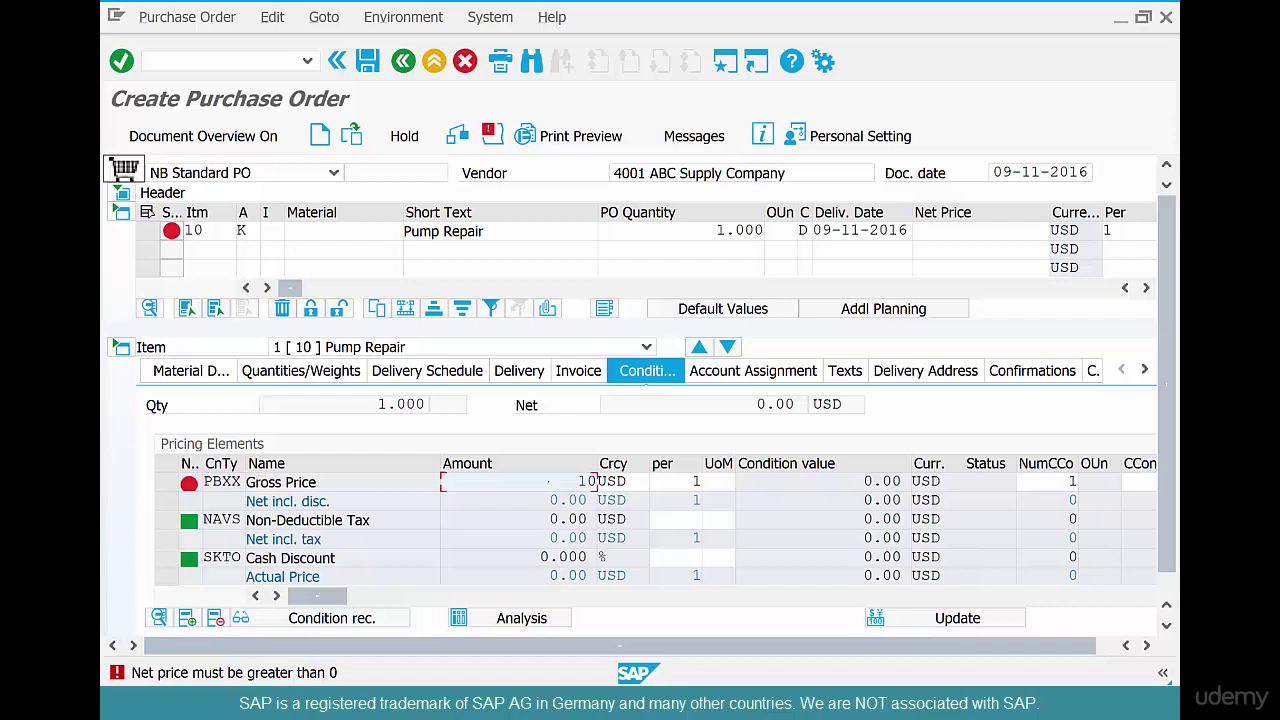
key(Return)
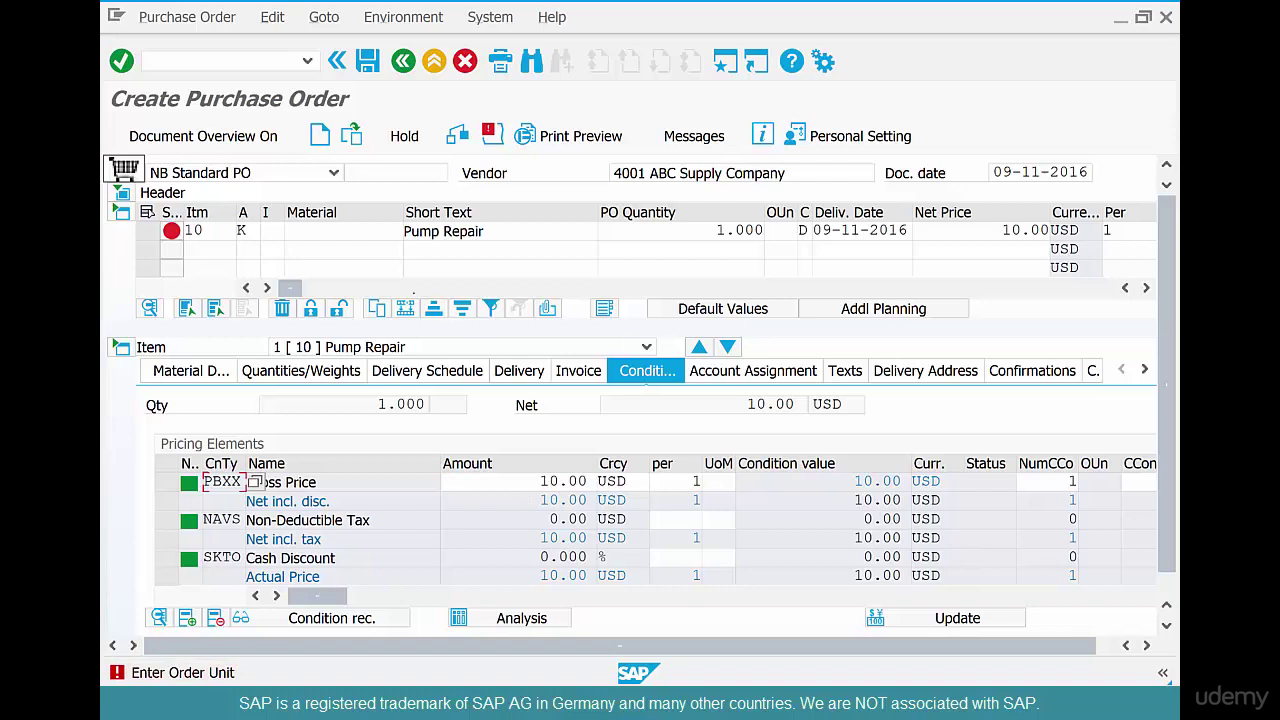
click(272, 231)
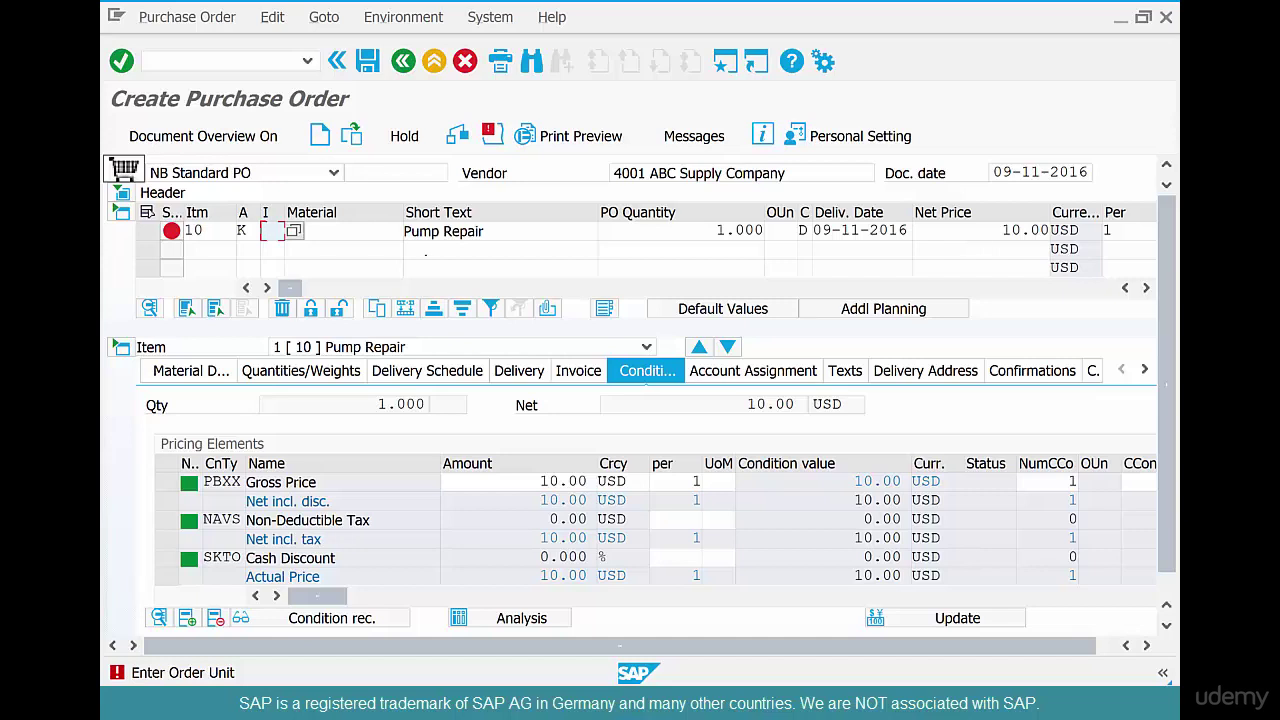
drag(491, 231, 410, 231)
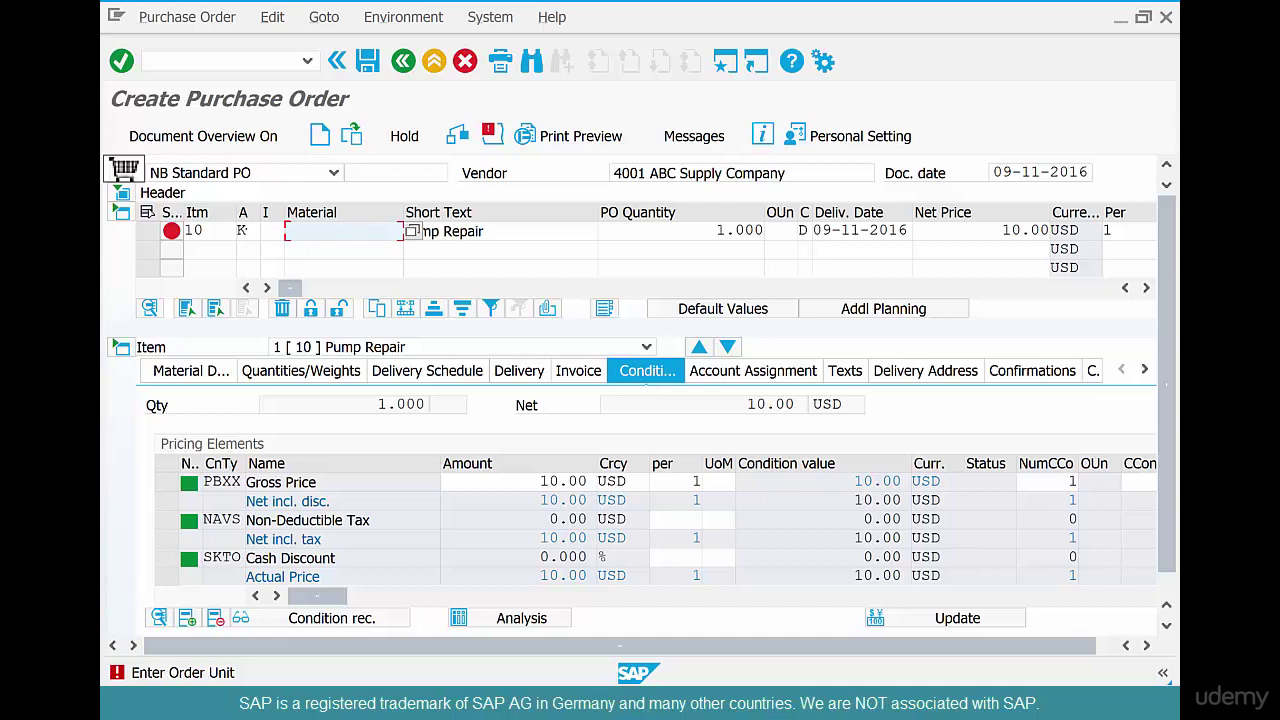
Change item 10's item category to D for a service item.
click(271, 231)
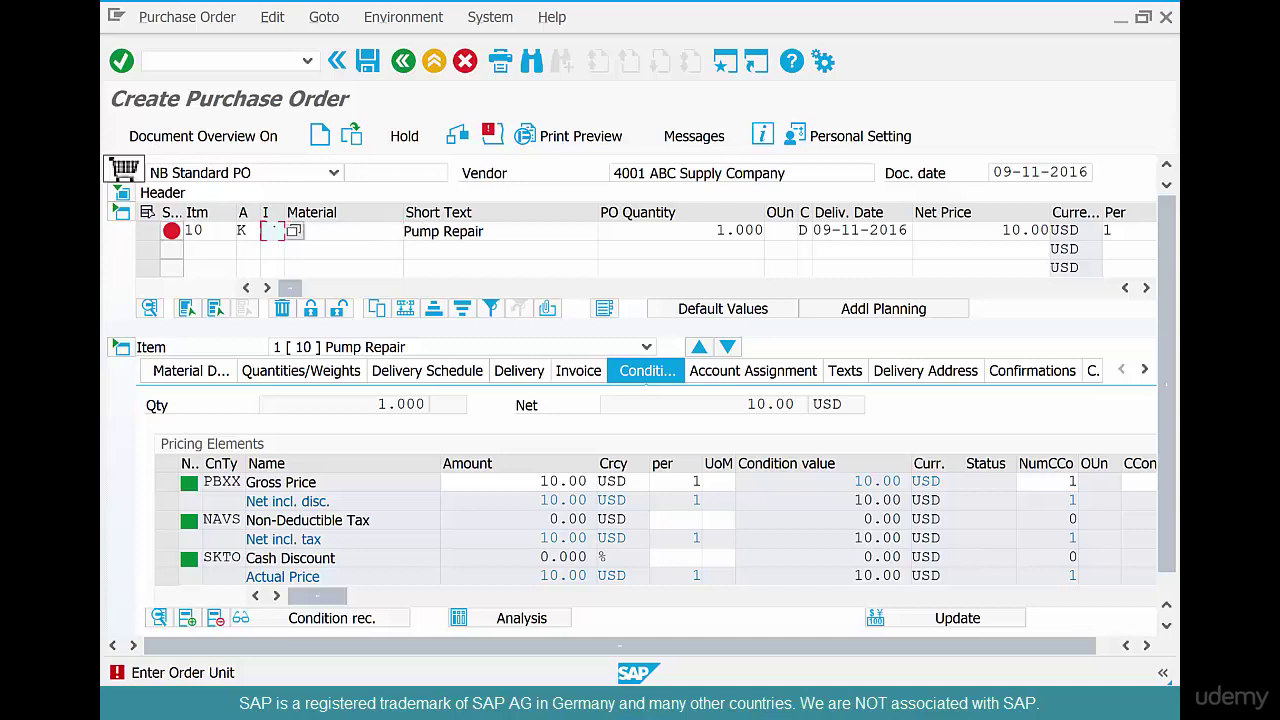
text(D)
key(Return)
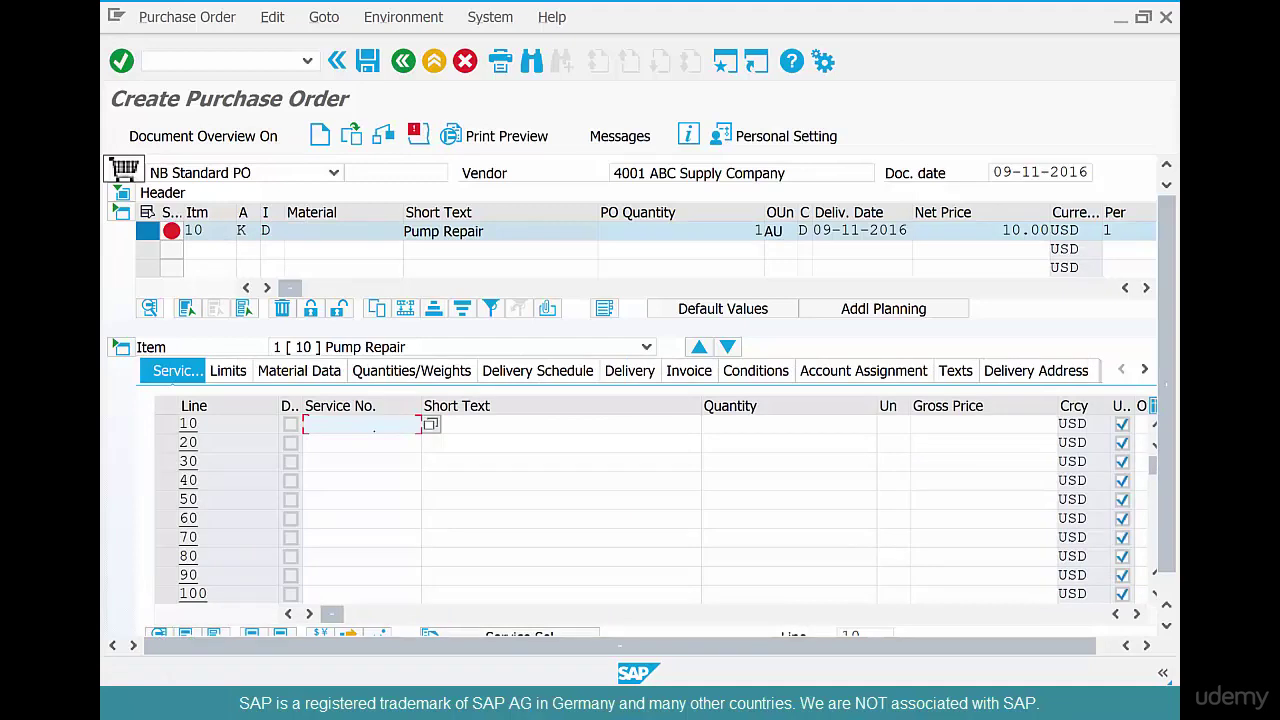
Add service line ELECSERV-01, 1.0 HR at gross price 10, and begin its account assignment.
text(elecserv-01)
key(Tab)
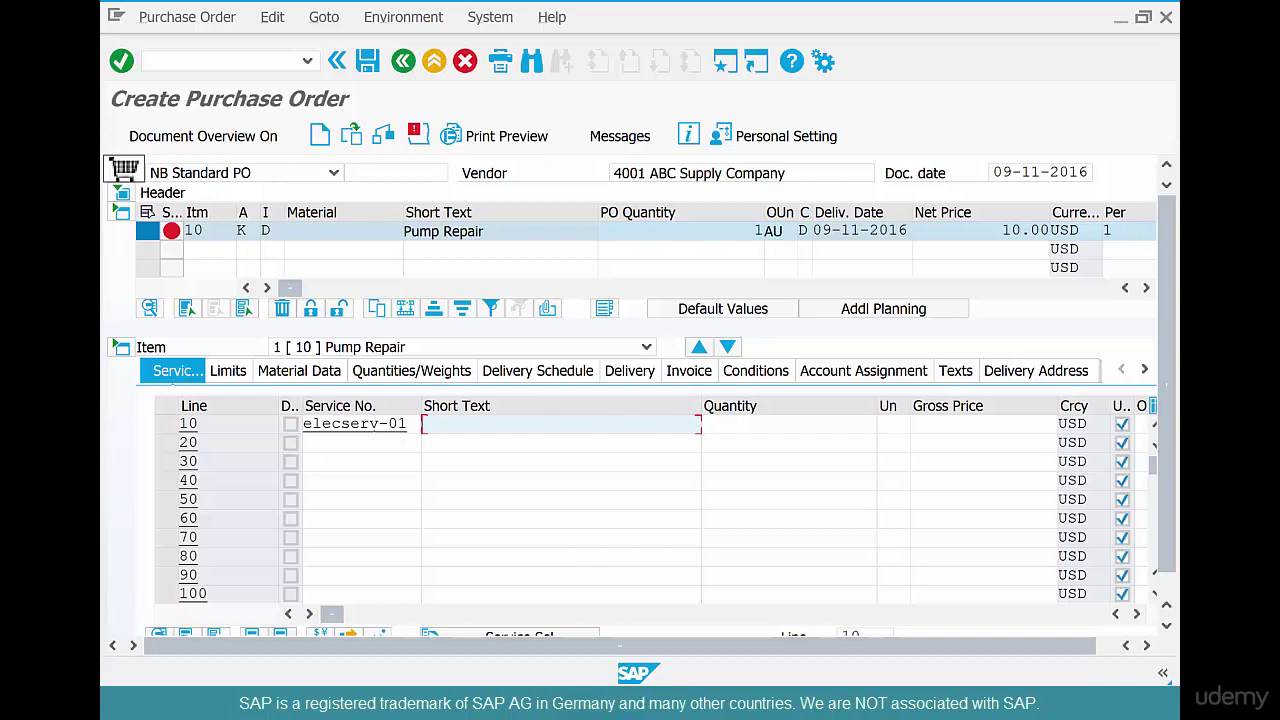
key(Tab)
key(Return)
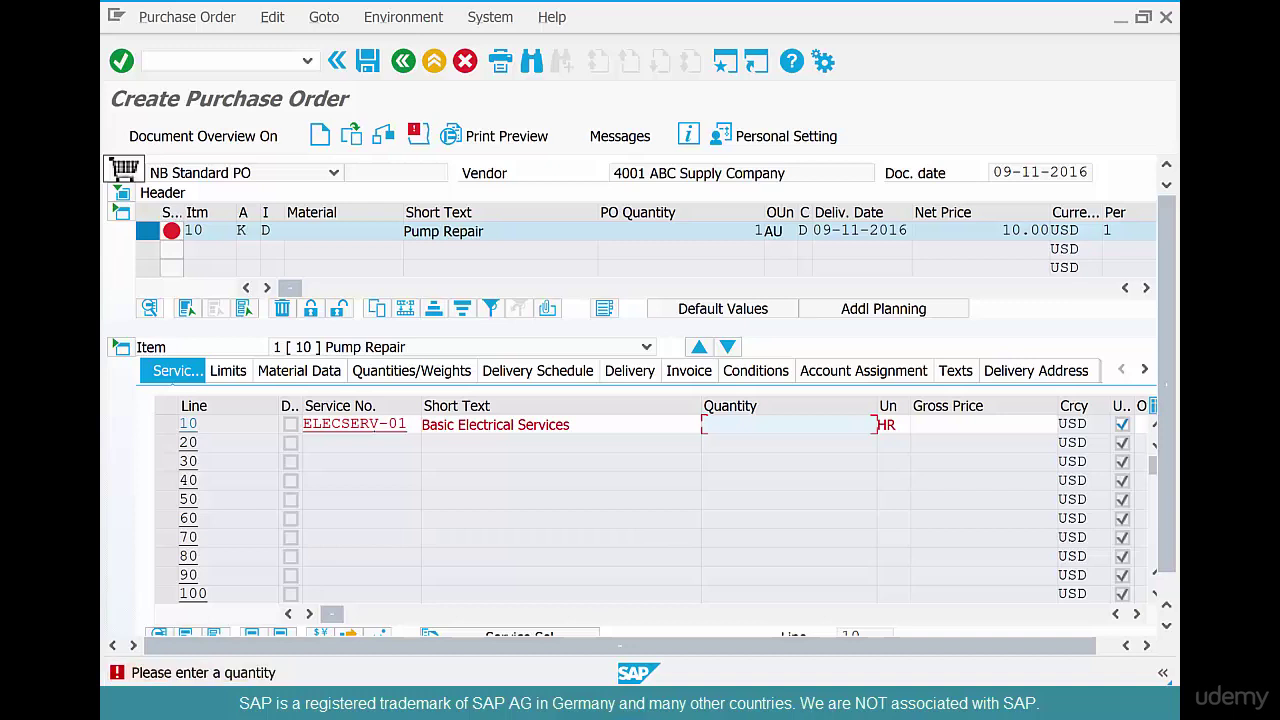
text(1)
key(Return)
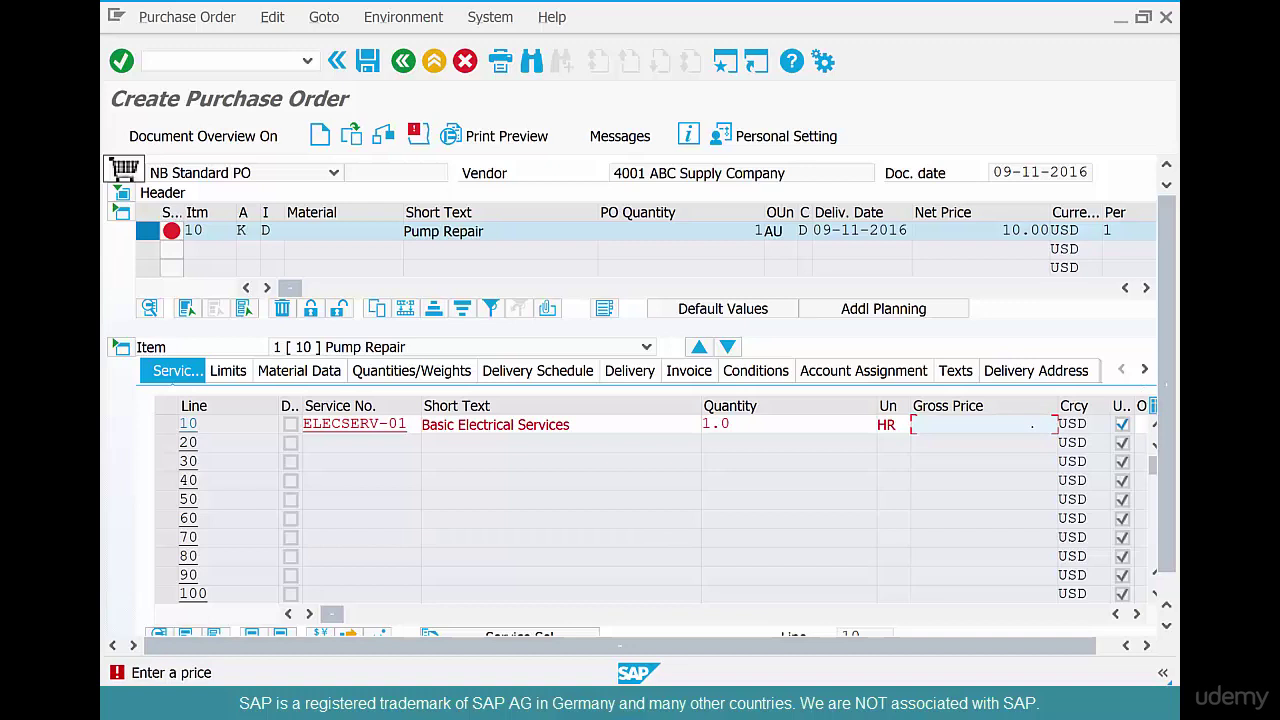
text(10)
key(Return)
text(adm)
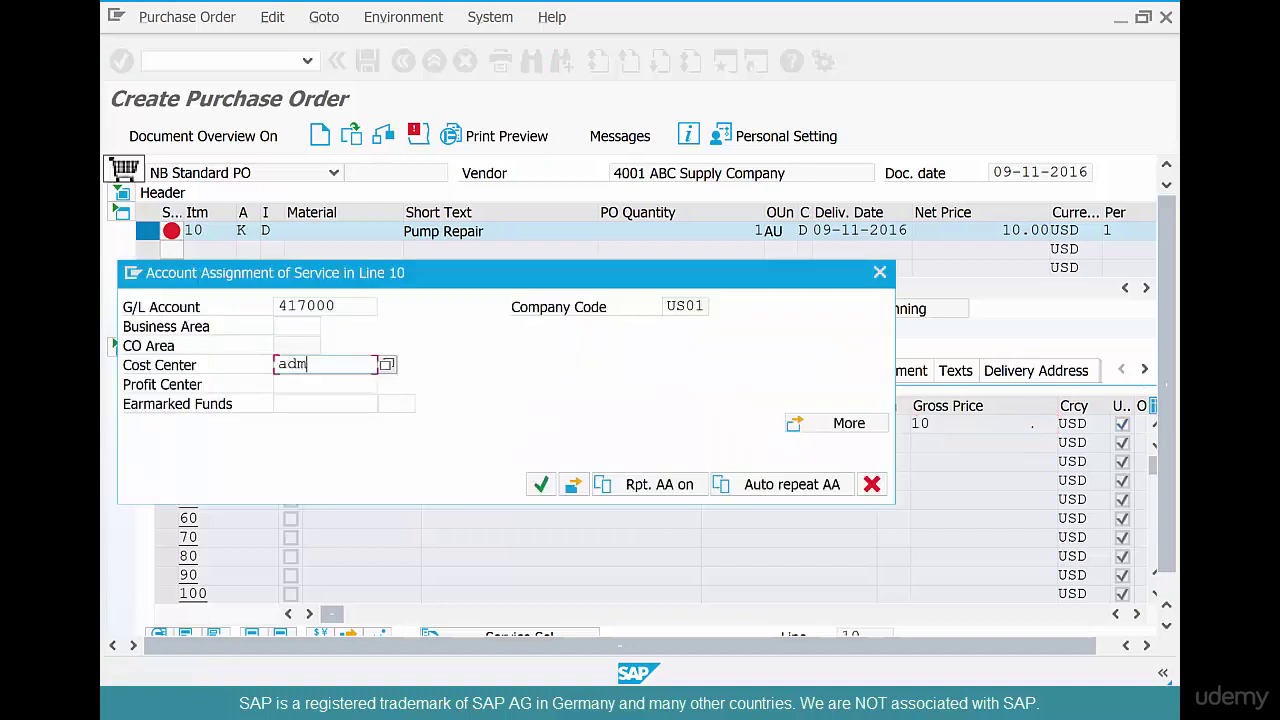
text(in-01)
Confirm the cost center so service line 10 holds ELECSERV-01 at 1.0 HR for 10.00 USD.
key(Return)
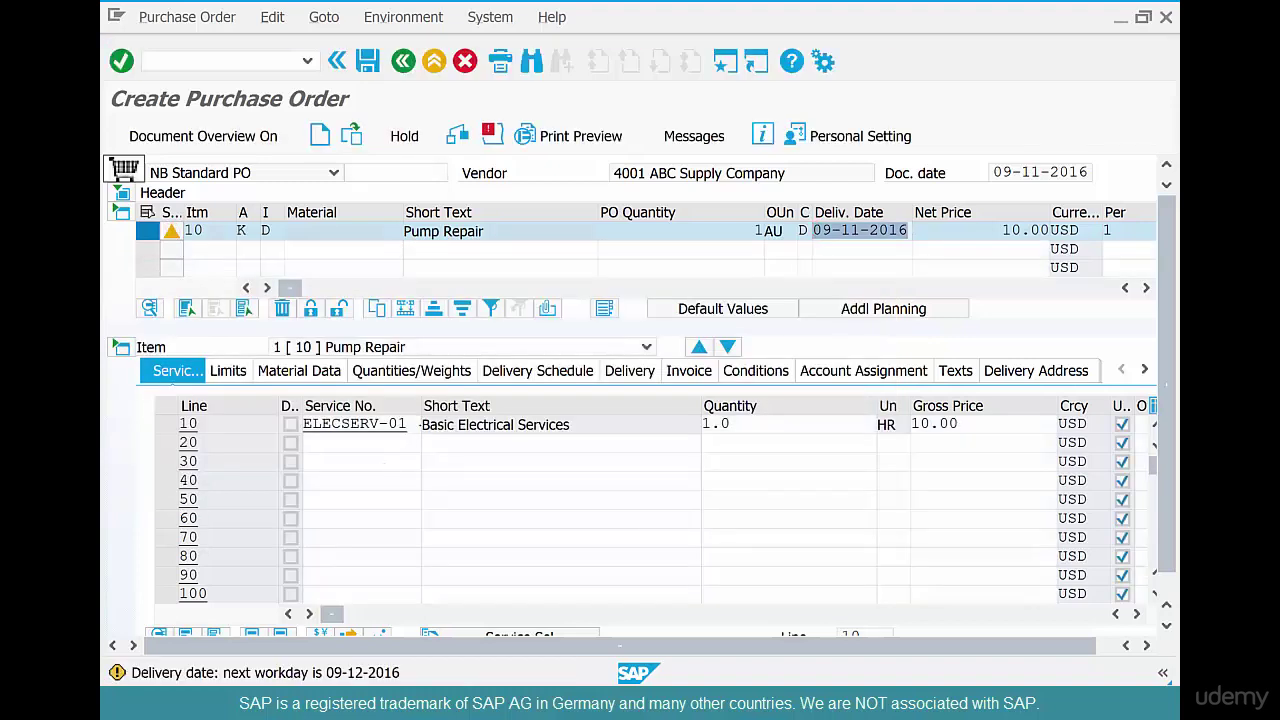
click(354, 424)
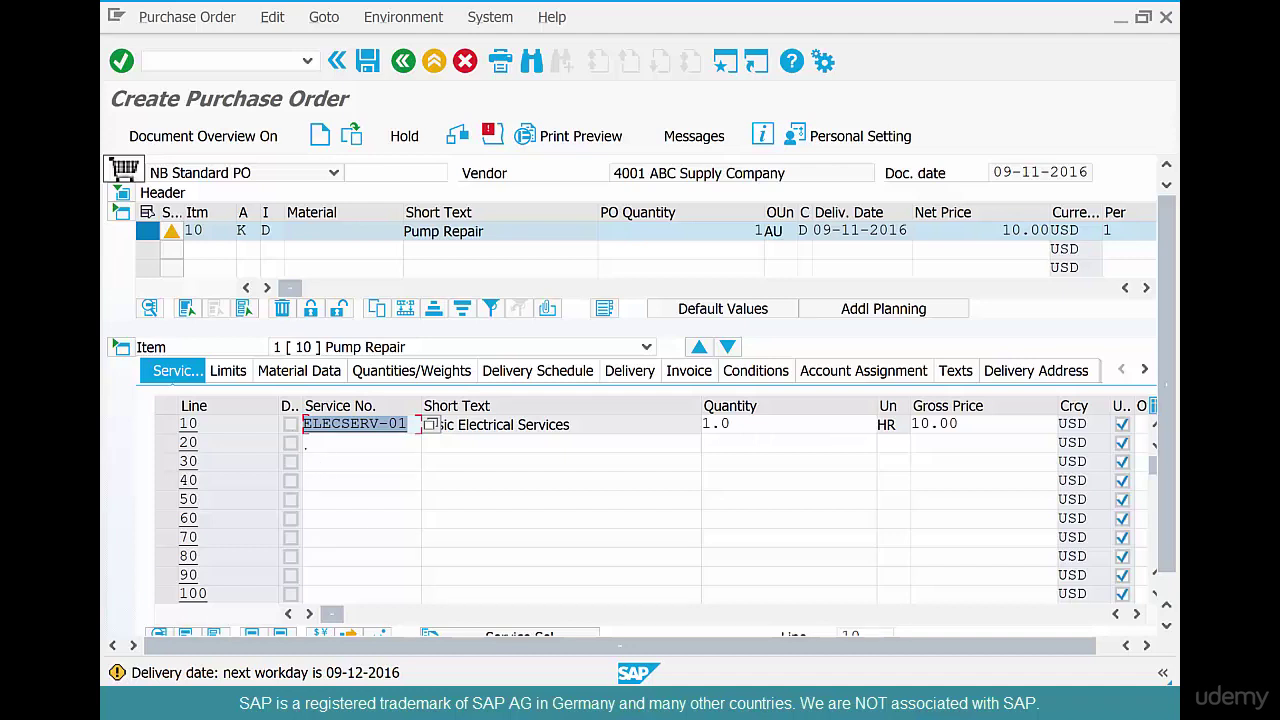
click(311, 442)
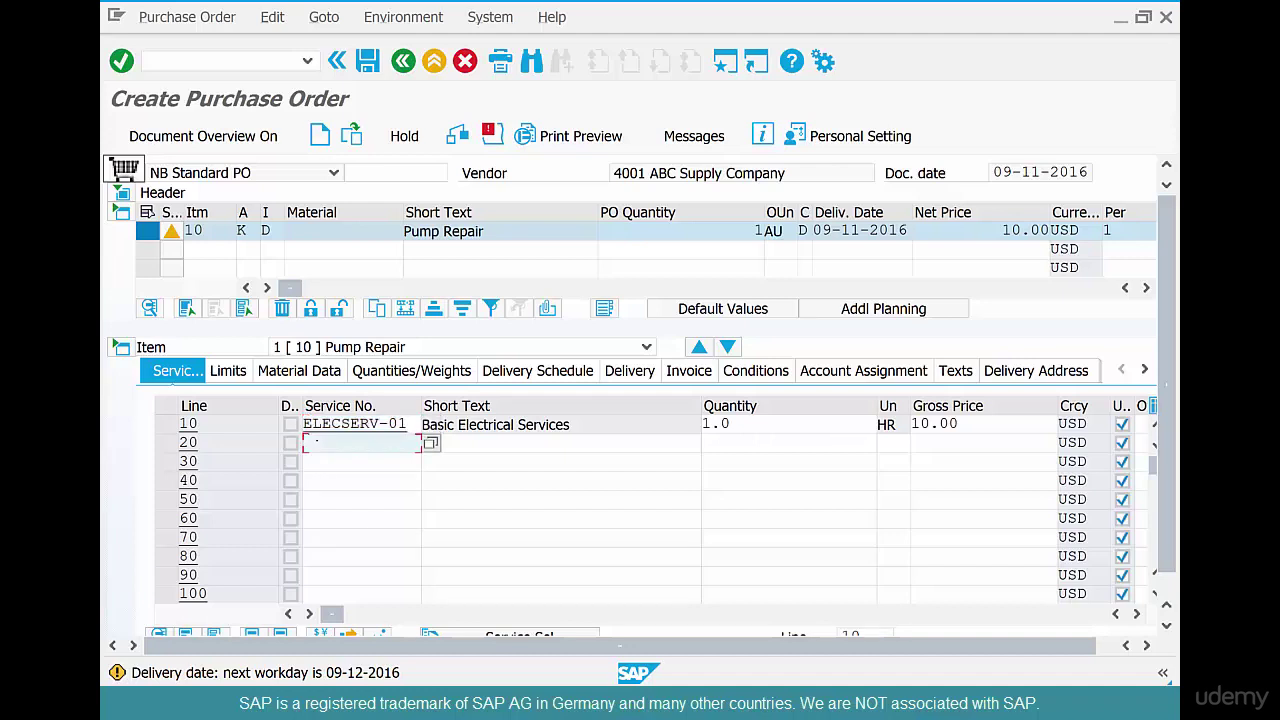